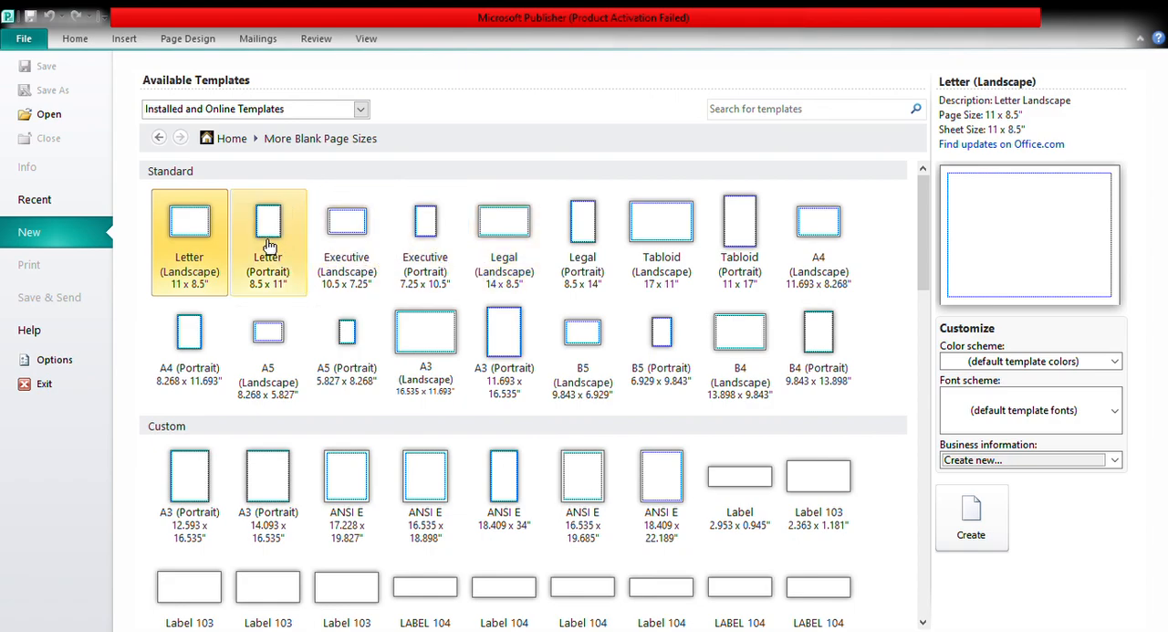
Create a blank Letter (Portrait) 8.5 x 11" publication and remove its page margins.
{"action": "left_click", "coordinate": [269, 245]}
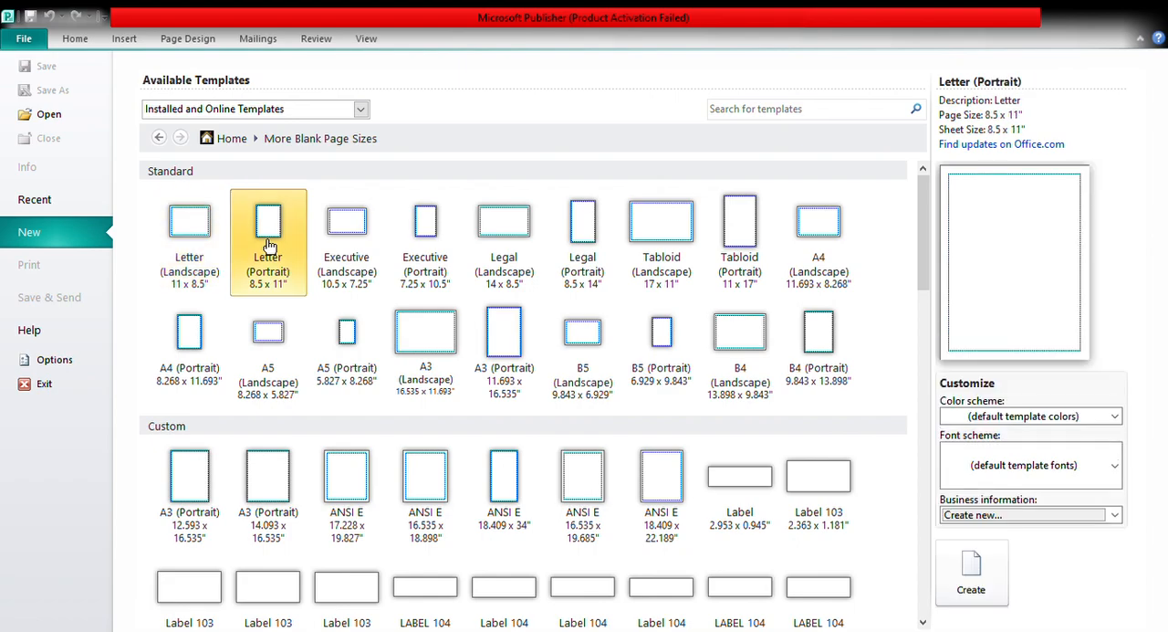
{"action": "left_click", "coordinate": [975, 572]}
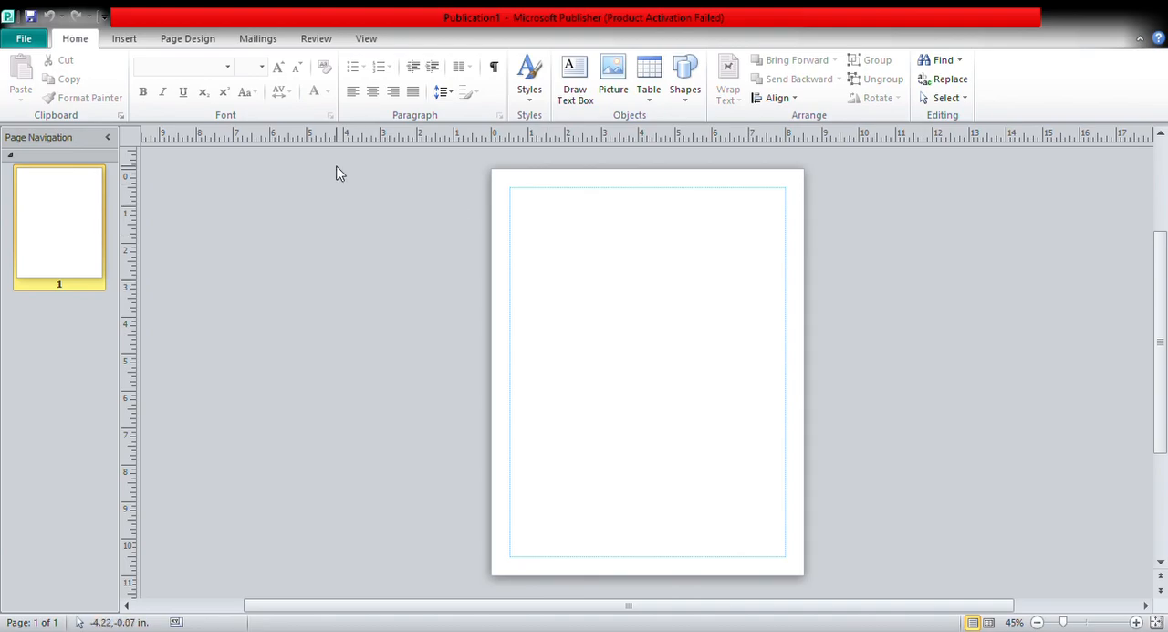
{"action": "left_click", "coordinate": [178, 38]}
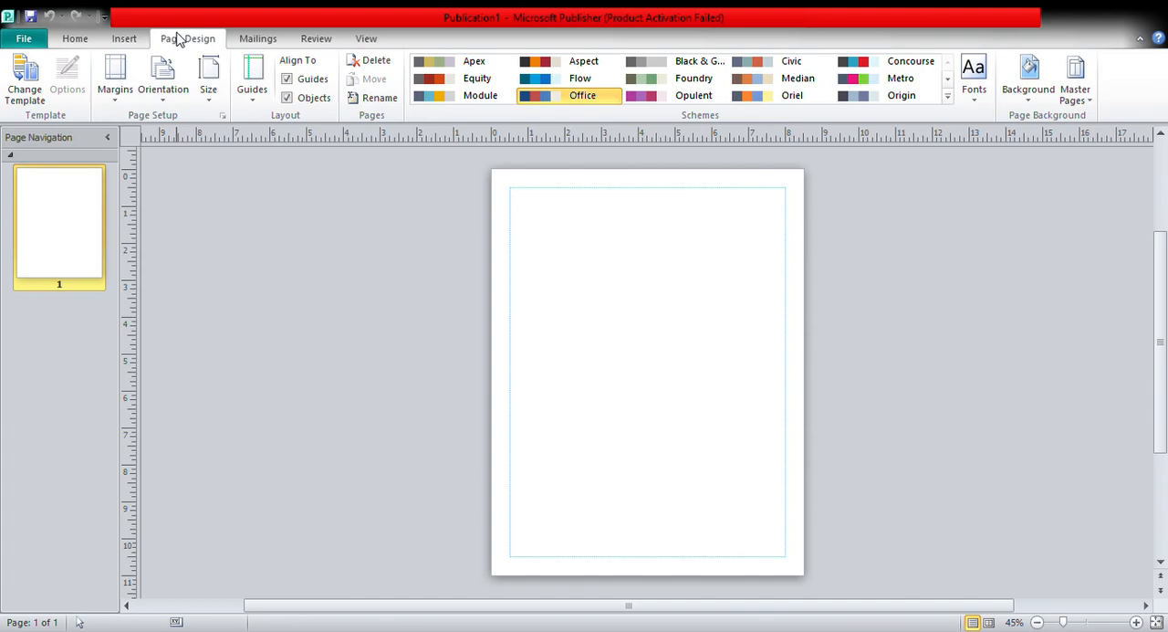
{"action": "left_click", "coordinate": [122, 77]}
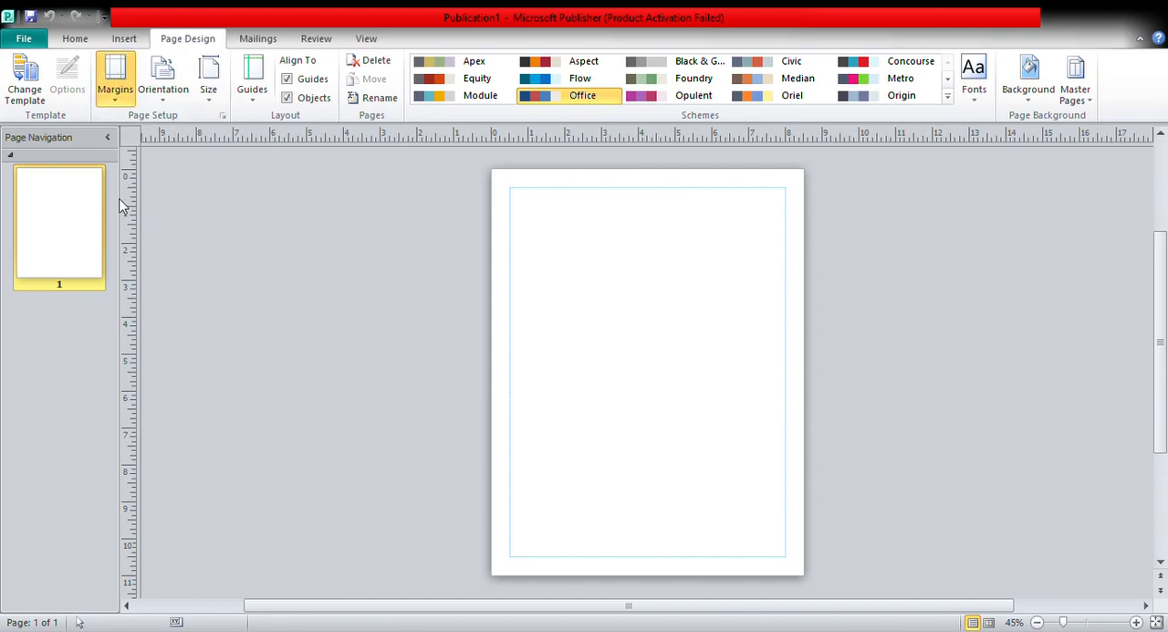
{"action": "left_click", "coordinate": [137, 299]}
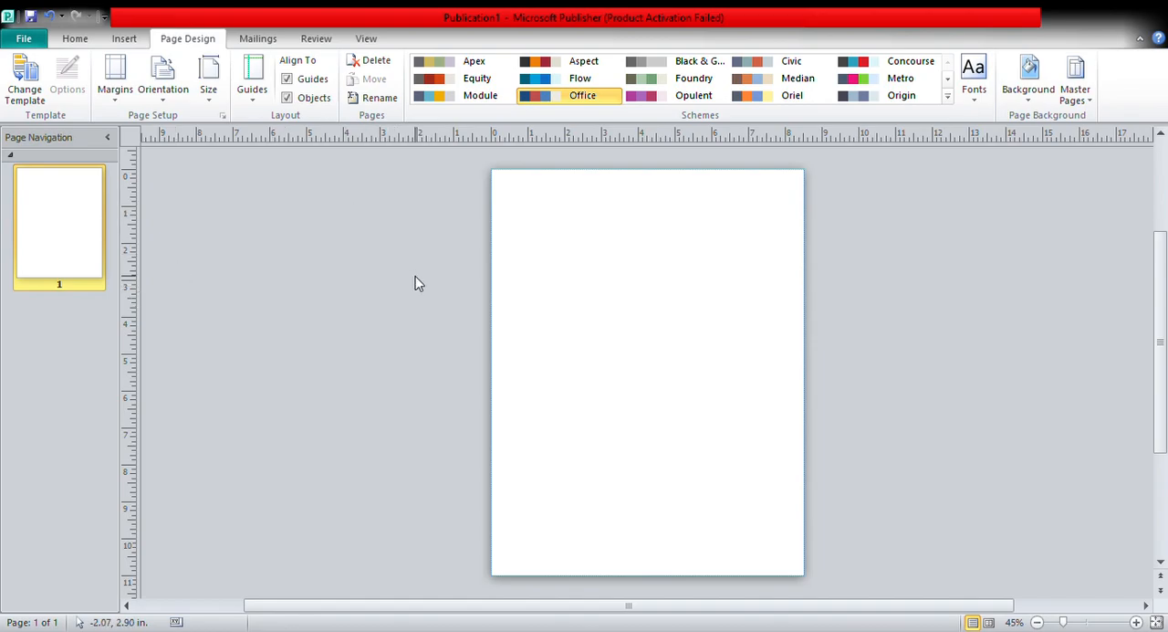
Insert the blue drop-shaped logo picture onto the page.
{"action": "left_click", "coordinate": [125, 39]}
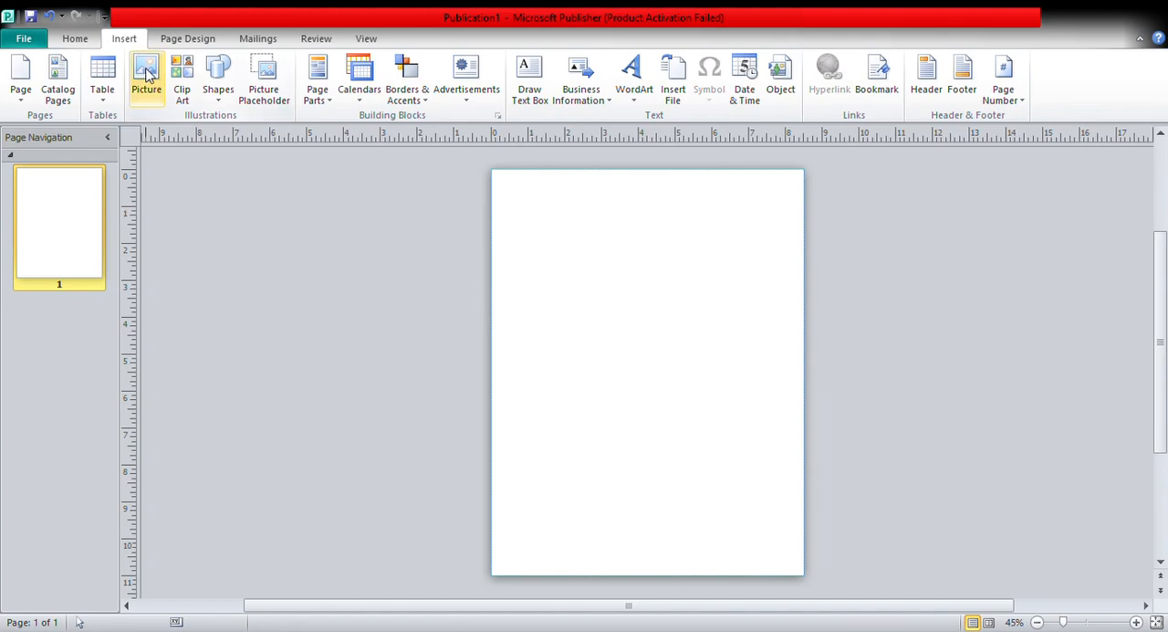
{"action": "left_click", "coordinate": [146, 73]}
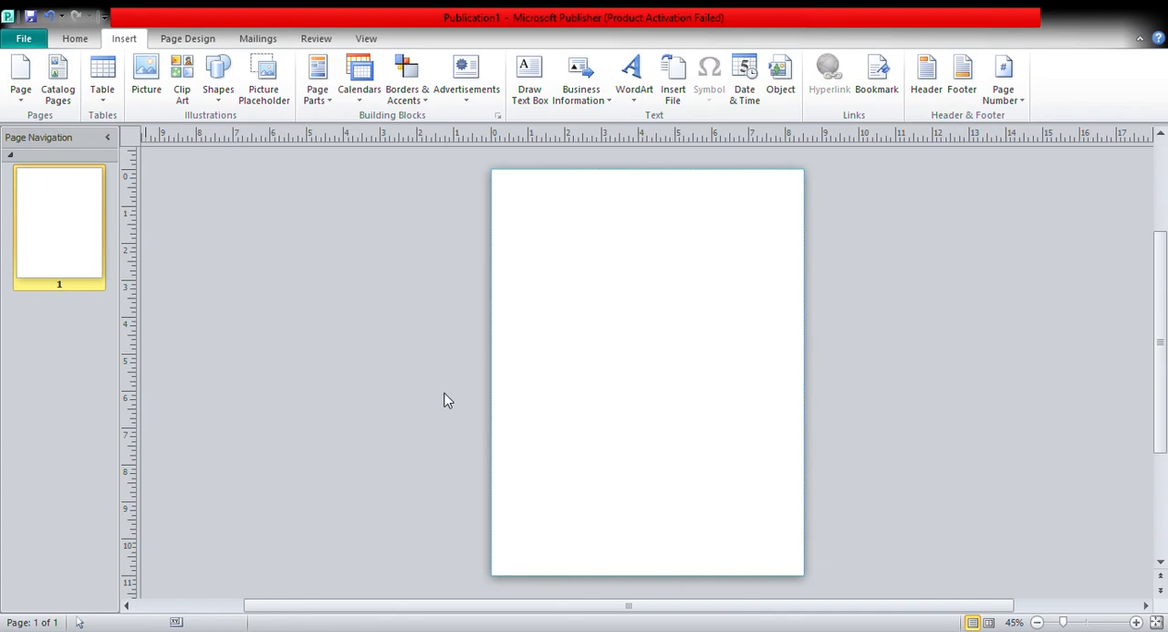
{"action": "key", "text": "ctrl+v"}
{"action": "left_click", "coordinate": [671, 358]}
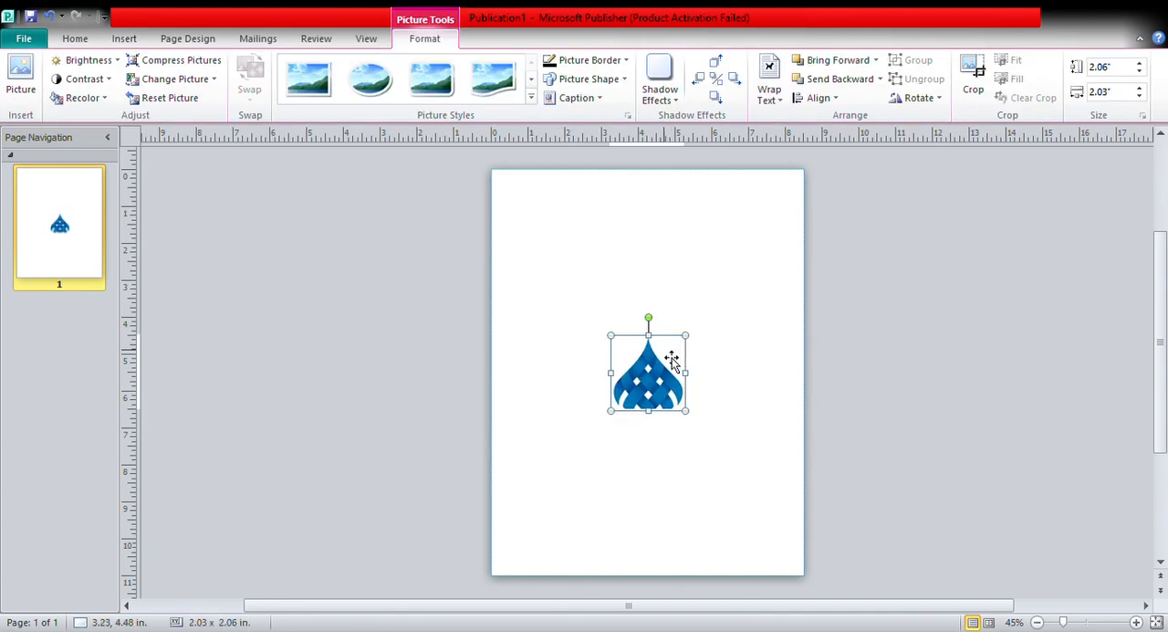
Move the logo to the page's upper-left corner and scale it down to about half its size.
{"action": "left_click_drag", "start_coordinate": [671, 358], "coordinate": [557, 203]}
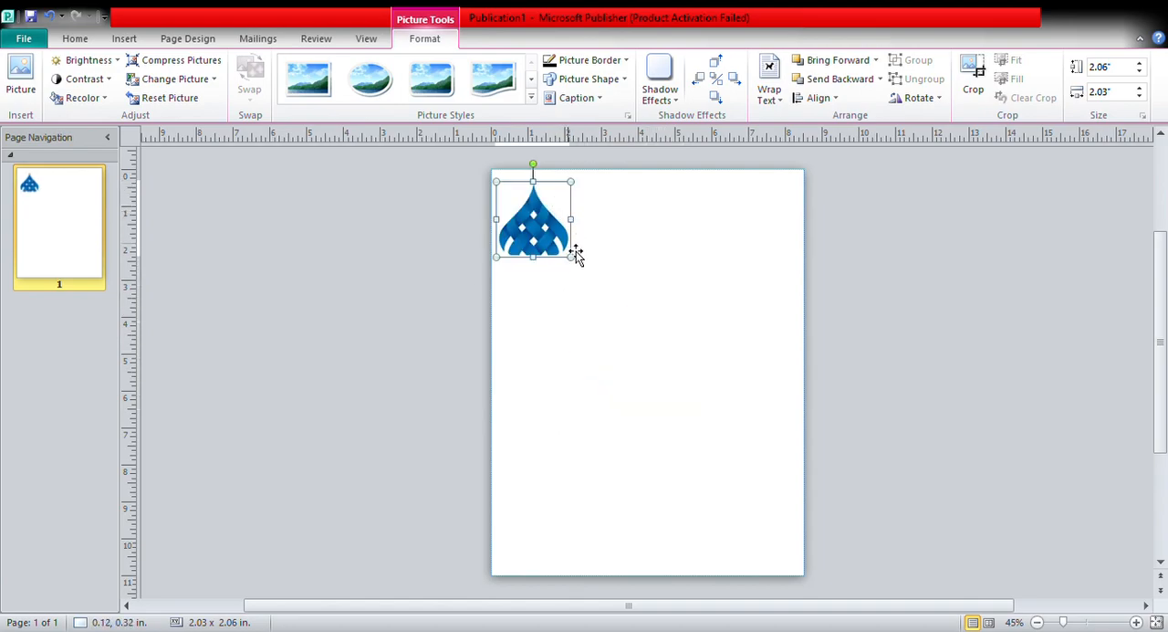
{"action": "left_click_drag", "start_coordinate": [572, 258], "coordinate": [543, 215]}
{"action": "left_click", "coordinate": [589, 243]}
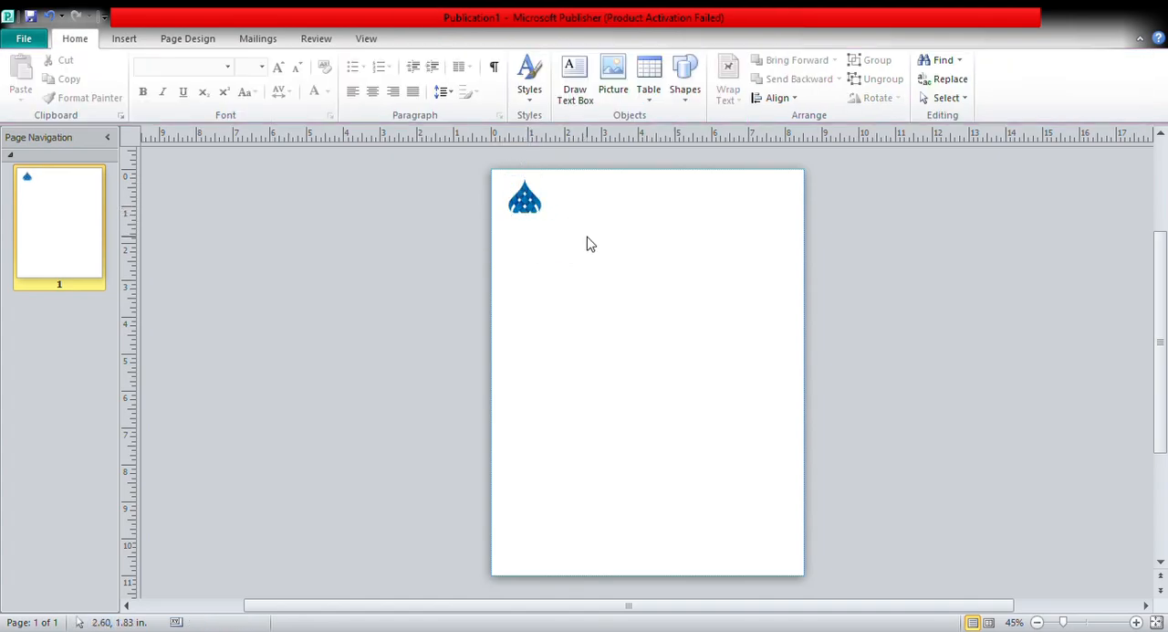
Draw a text box about 6.13 x 0.95 in beside the logo, across the top of the page.
{"action": "left_click", "coordinate": [573, 89]}
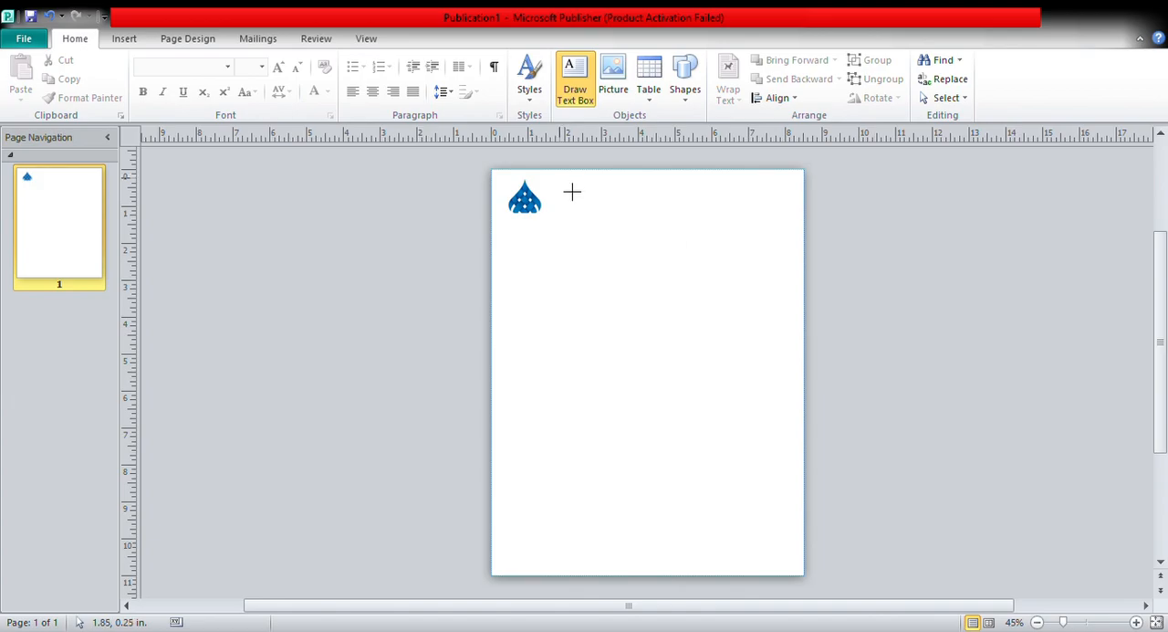
{"action": "mouse_move", "coordinate": [560, 178]}
{"action": "left_mouse_down"}
{"action": "mouse_move", "coordinate": [594, 222]}
{"action": "mouse_move", "coordinate": [754, 242]}
{"action": "mouse_move", "coordinate": [796, 227]}
{"action": "left_mouse_up"}
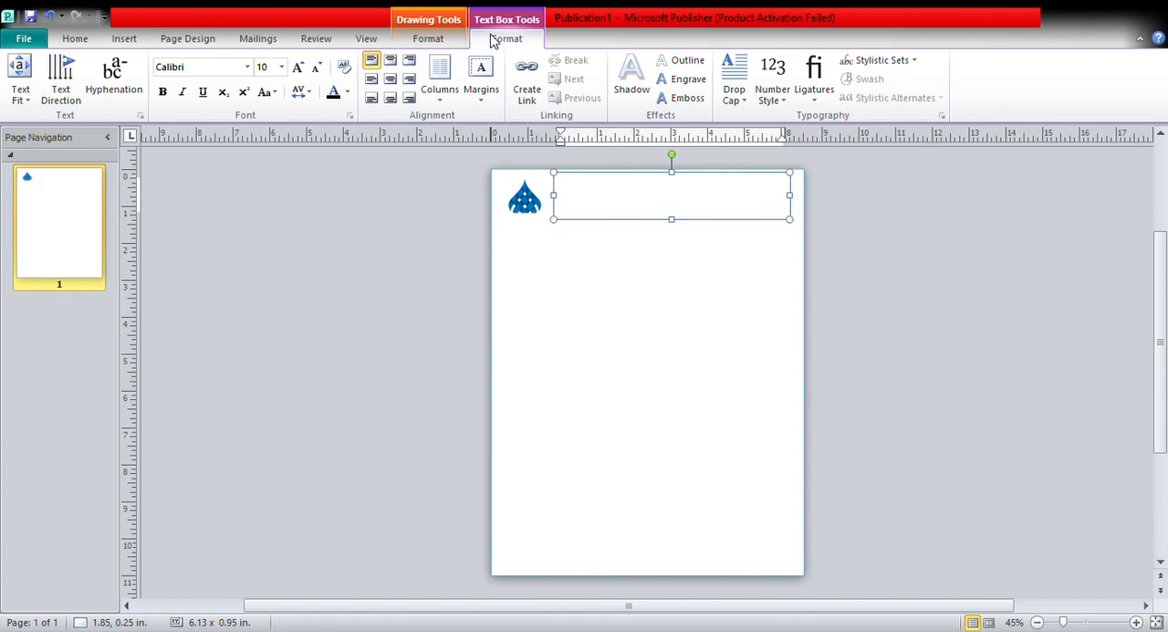
Center the empty text box's text and set its font to Gill Sans Ultra Bold.
{"action": "left_click", "coordinate": [376, 47]}
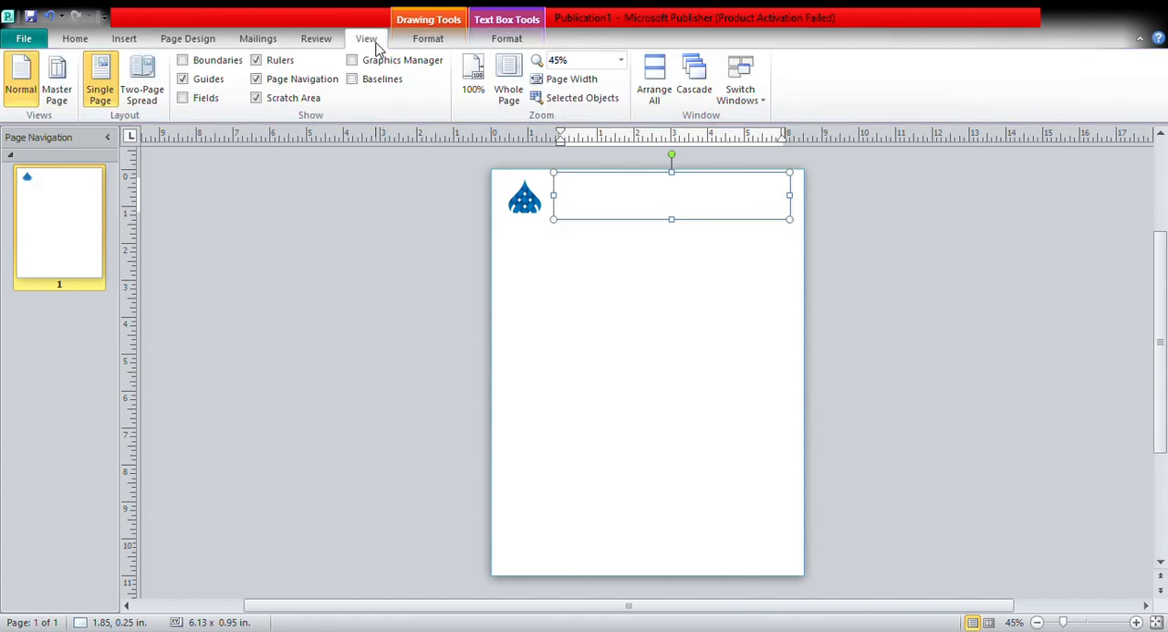
{"action": "left_click", "coordinate": [610, 60]}
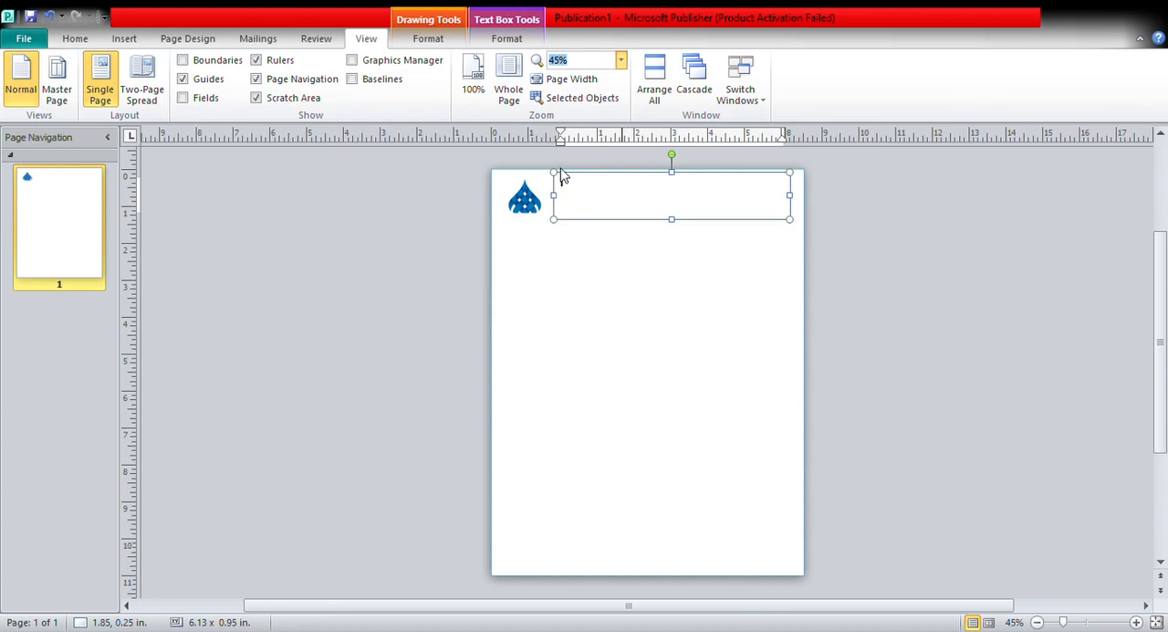
{"action": "type", "text": "75"}
{"action": "key", "text": "Return"}
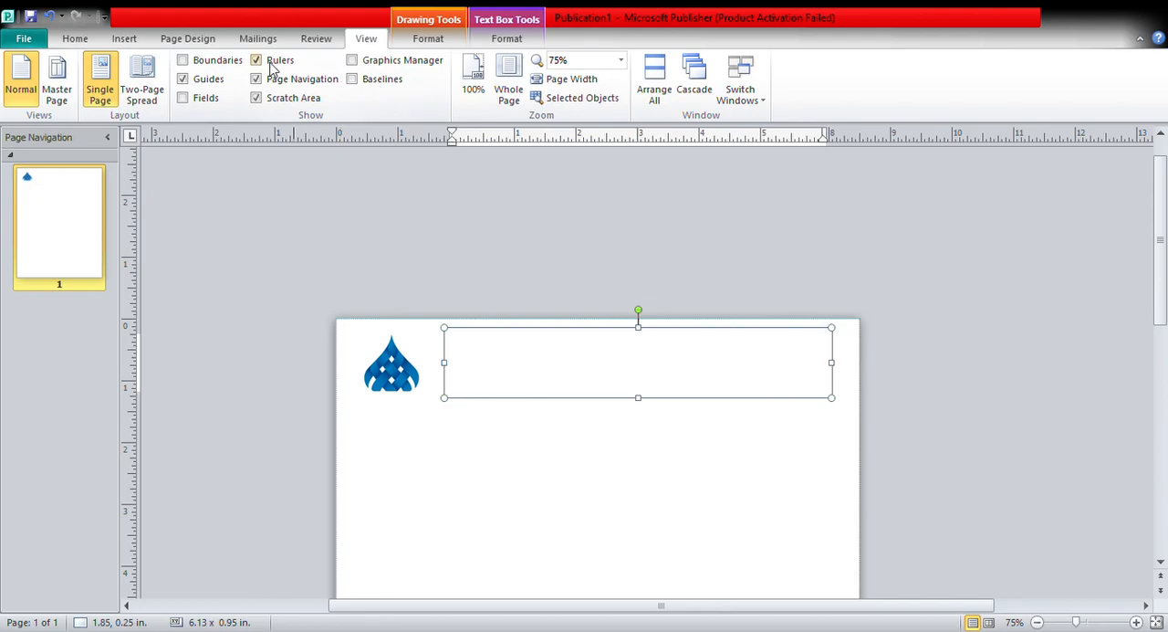
{"action": "left_click", "coordinate": [76, 38]}
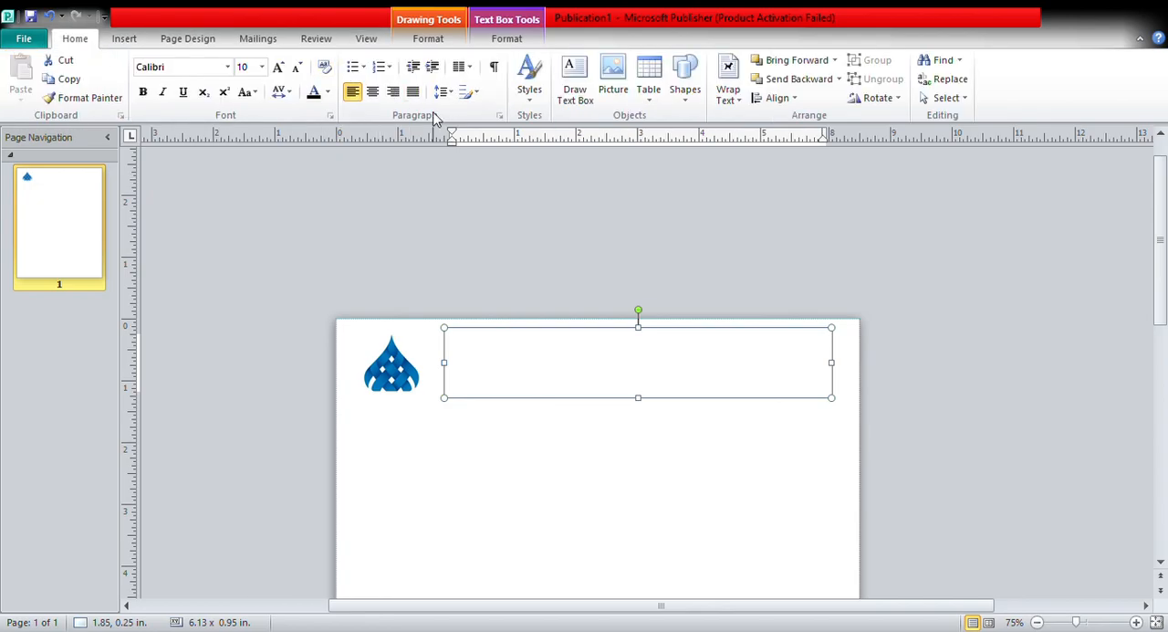
{"action": "left_click", "coordinate": [374, 92]}
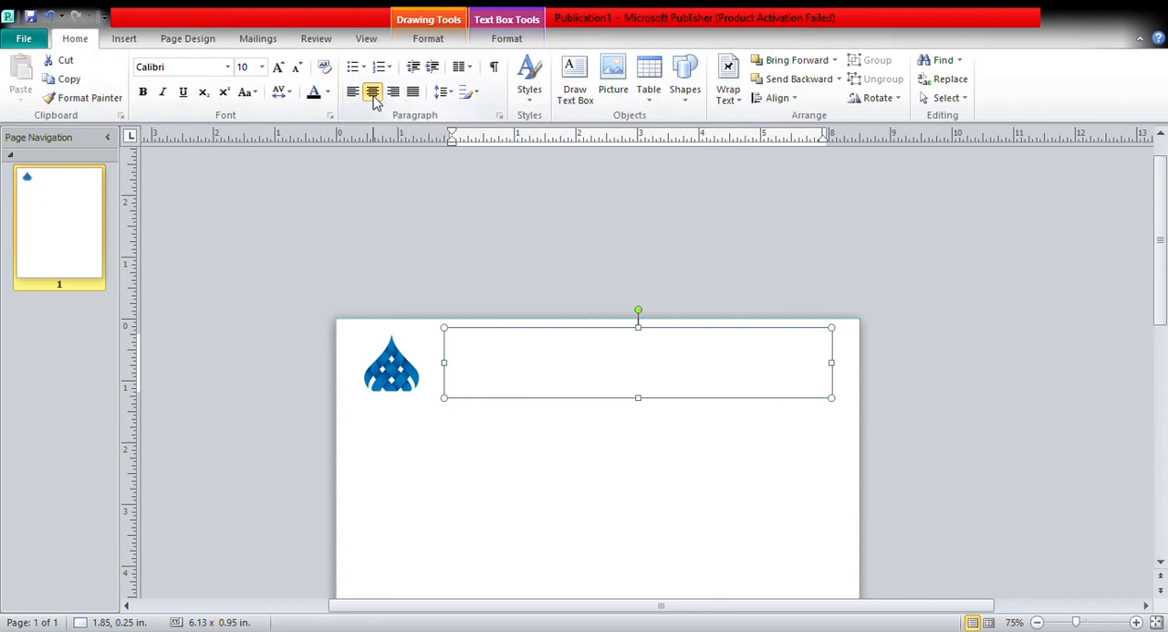
{"action": "left_click", "coordinate": [229, 68]}
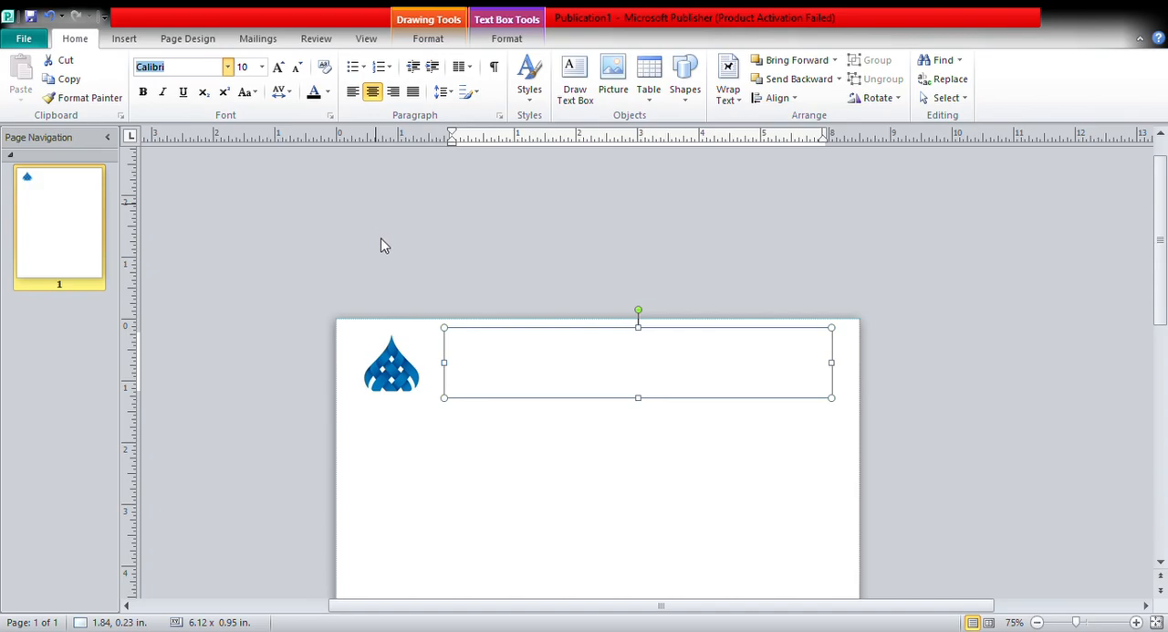
{"action": "left_click", "coordinate": [291, 214]}
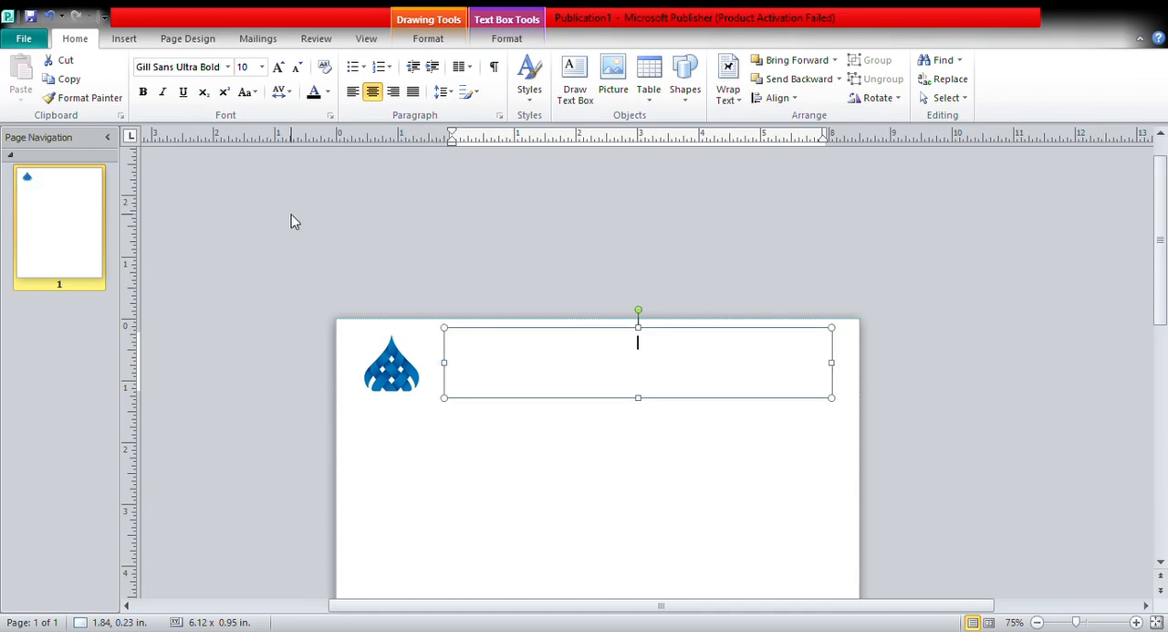
Enter the company name "PT. MAJU SELANGKAH MUNDUR LIMA LANGKAH" in capitals in the text box.
{"action": "key", "text": "Caps_Lock"}
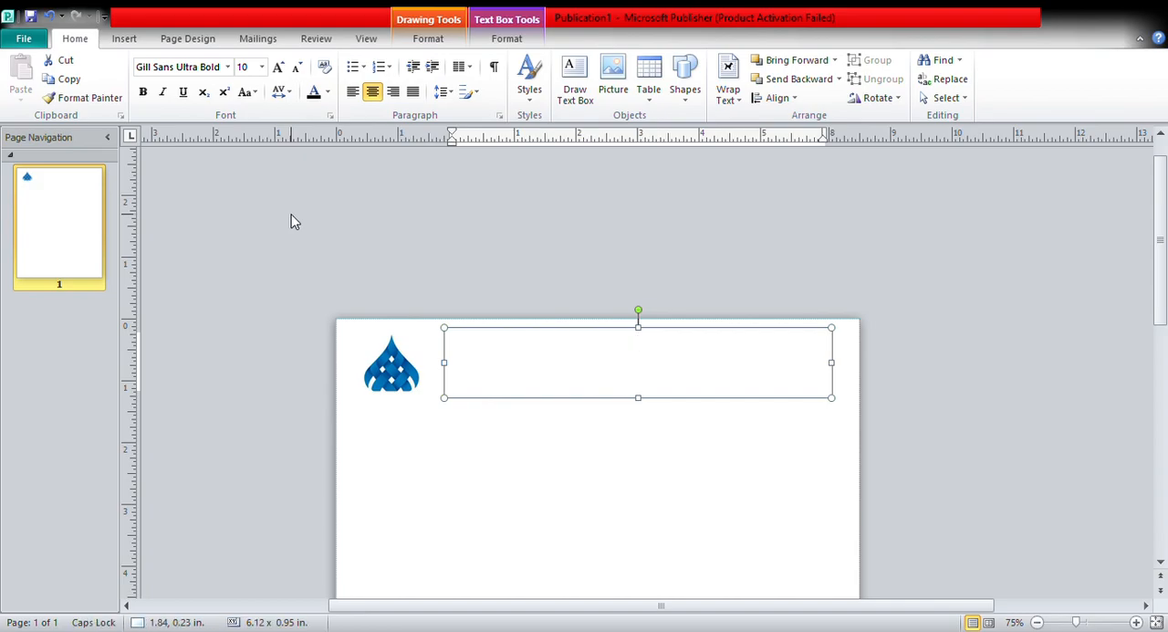
{"action": "type", "text": "PT. MAJU SELANGKA"}
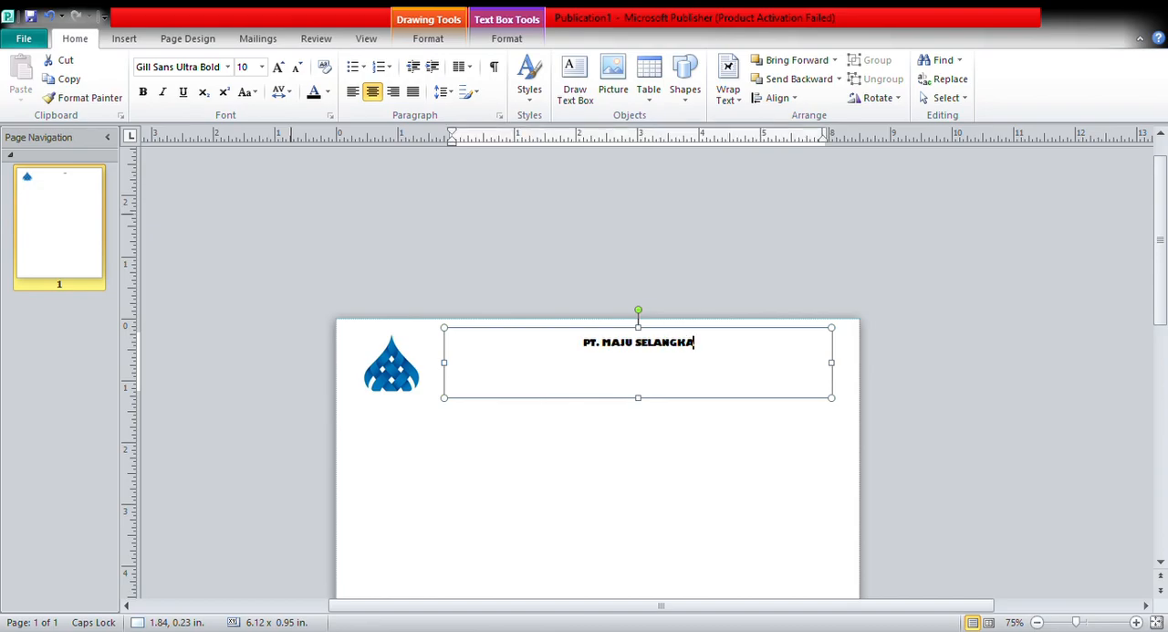
{"action": "type", "text": "H MUDUR"}
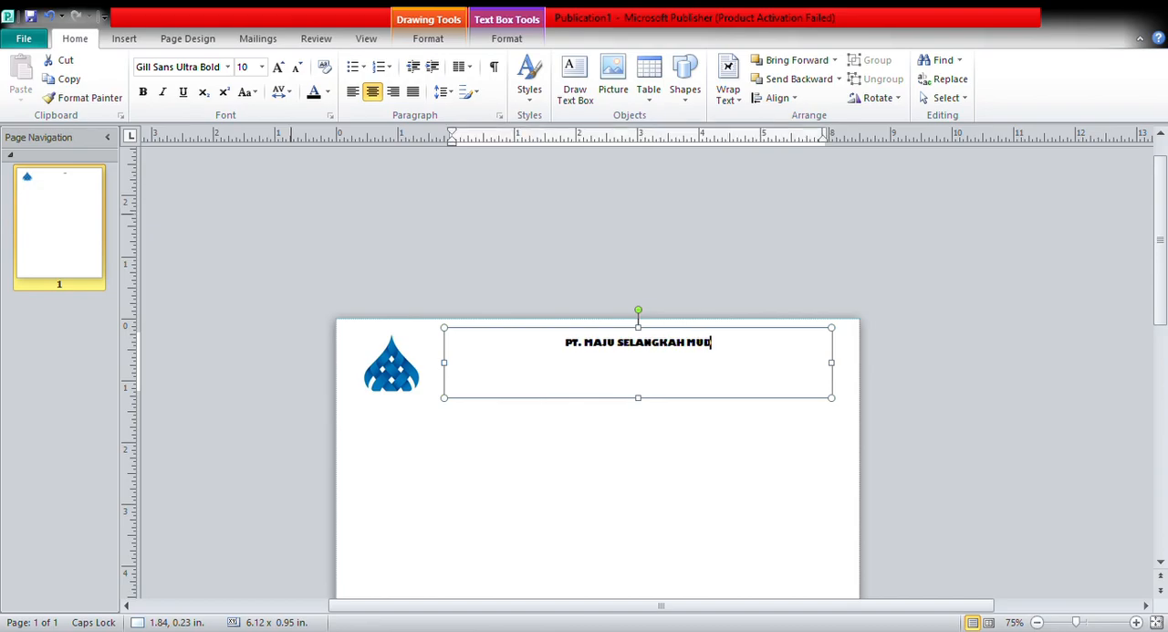
{"action": "key", "text": "BackSpace"}
{"action": "key", "text": "BackSpace"}
{"action": "key", "text": "BackSpace"}
{"action": "type", "text": "NDUR L"}
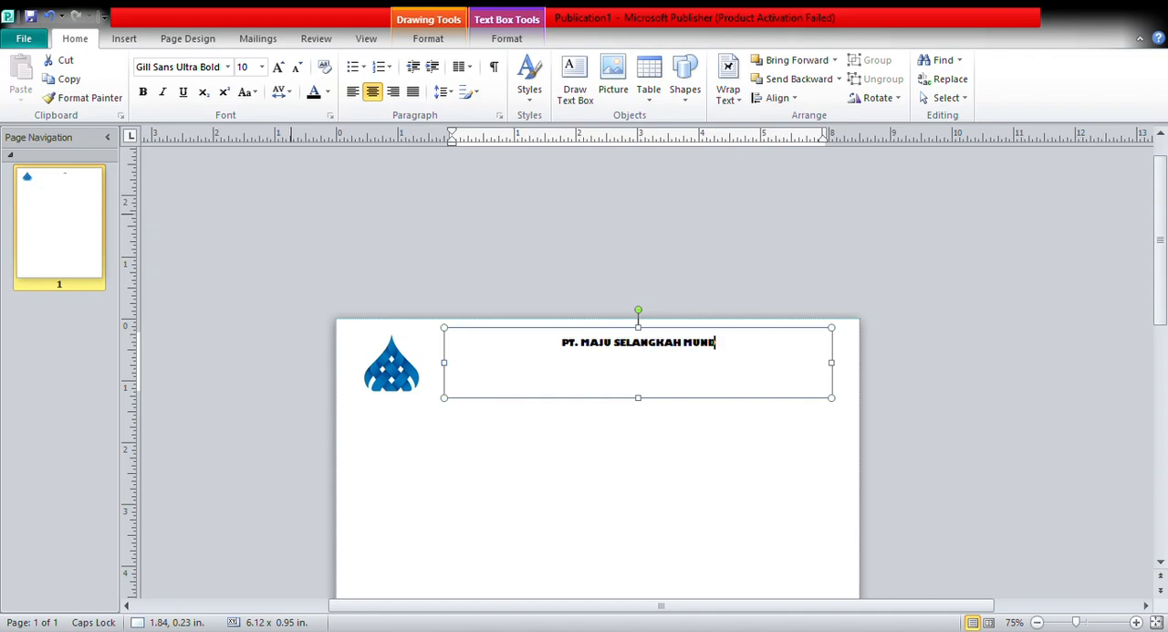
{"action": "type", "text": "IMA LAN"}
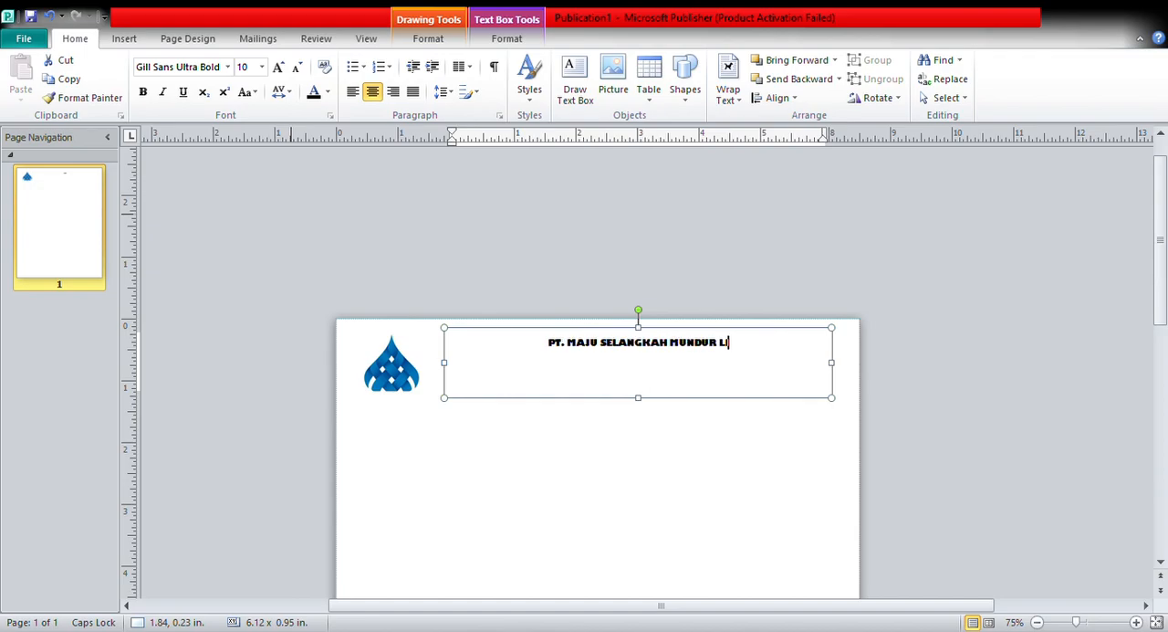
{"action": "type", "text": "GKA"}
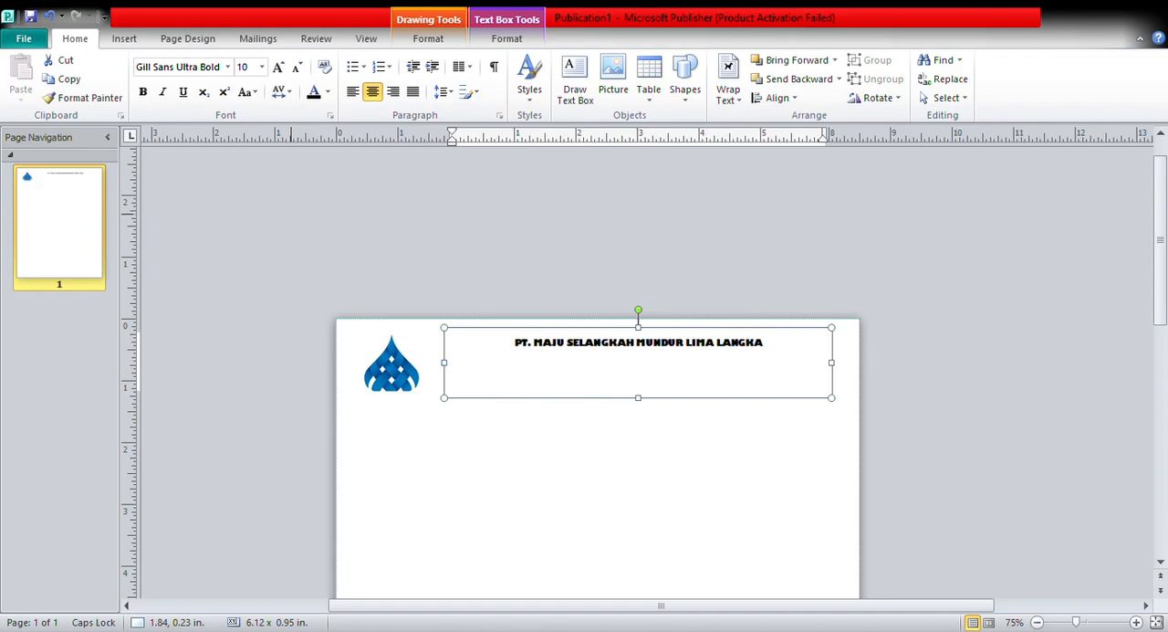
{"action": "type", "text": "H"}
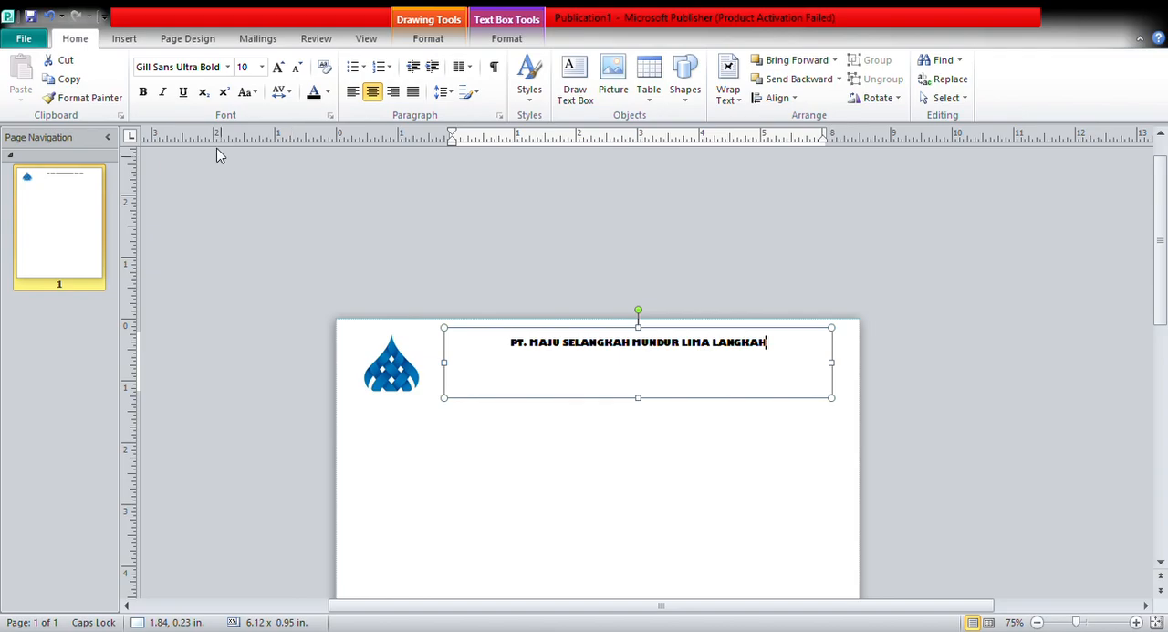
Set the font size of the whole company name line to 18.
{"action": "left_click", "coordinate": [369, 40]}
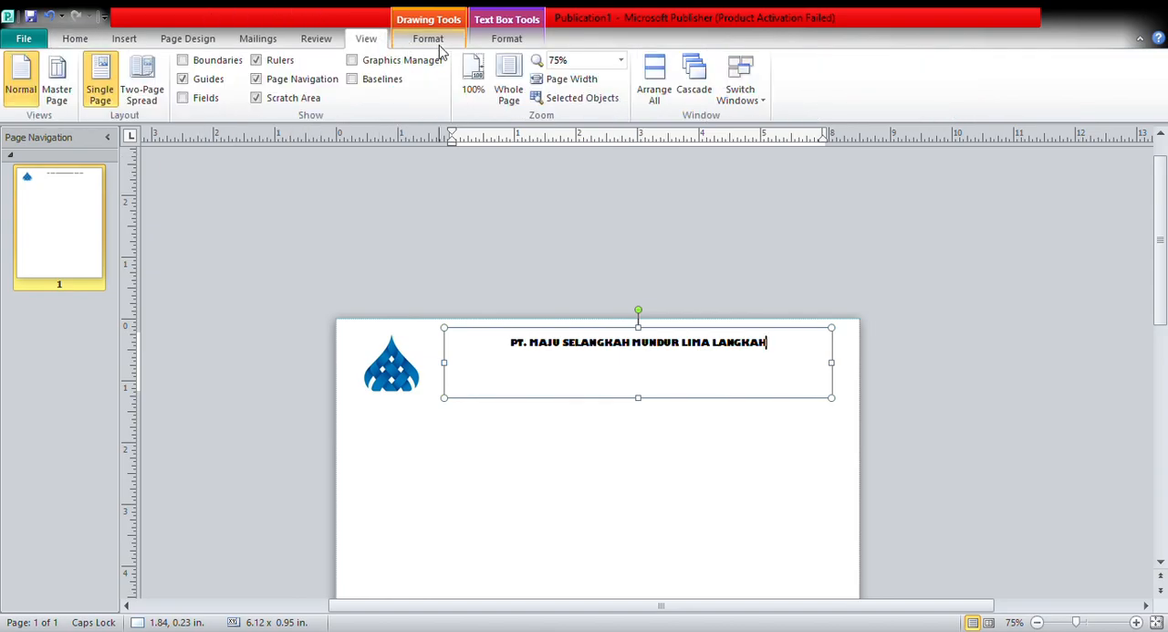
{"action": "left_click", "coordinate": [624, 62]}
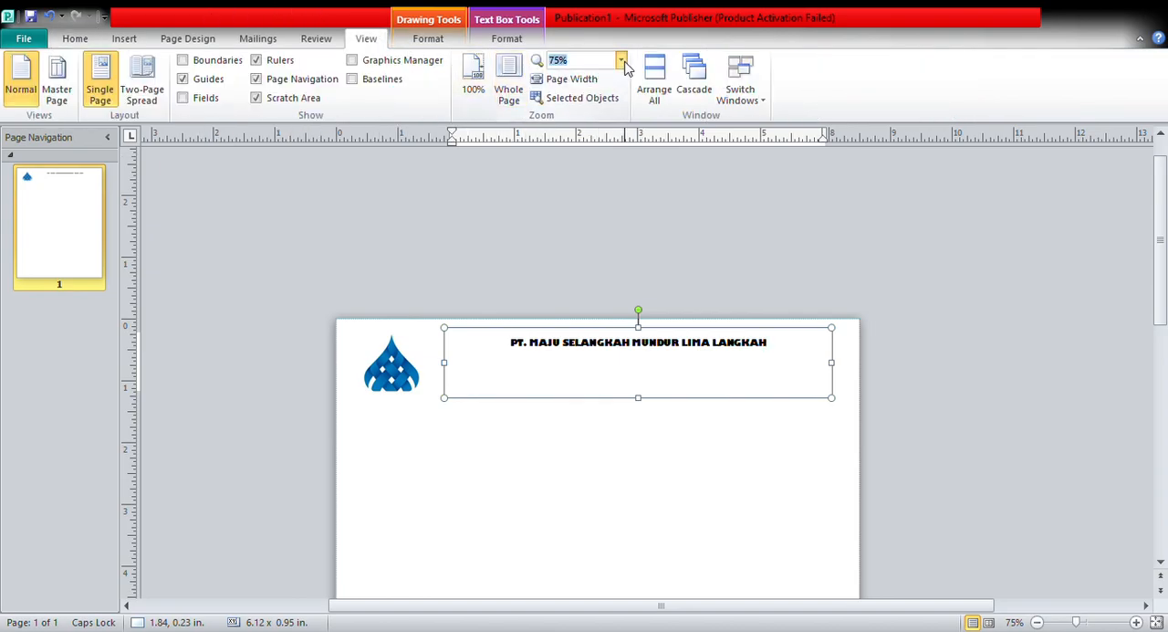
{"action": "left_click", "coordinate": [585, 142]}
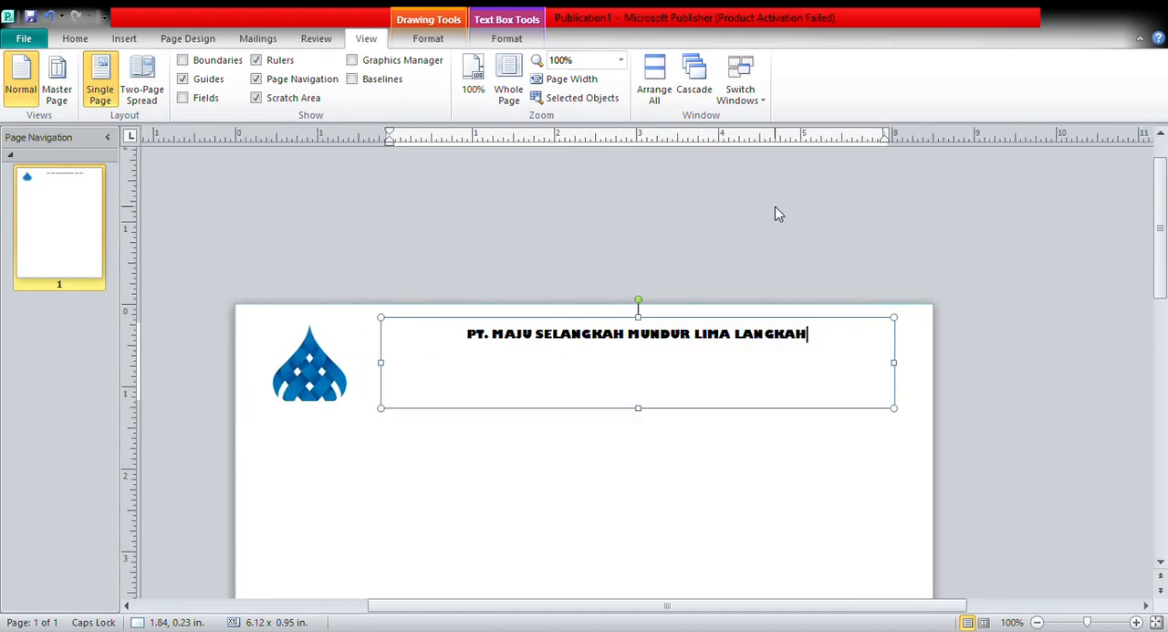
{"action": "left_click_drag", "start_coordinate": [467, 334], "coordinate": [815, 336]}
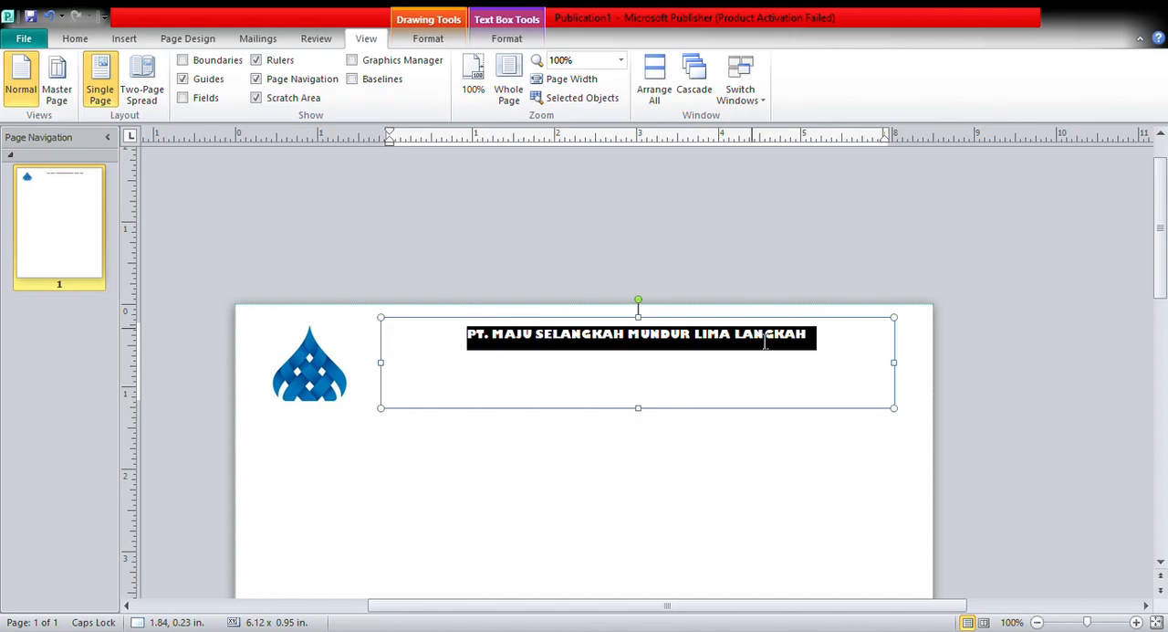
{"action": "left_click", "coordinate": [77, 42]}
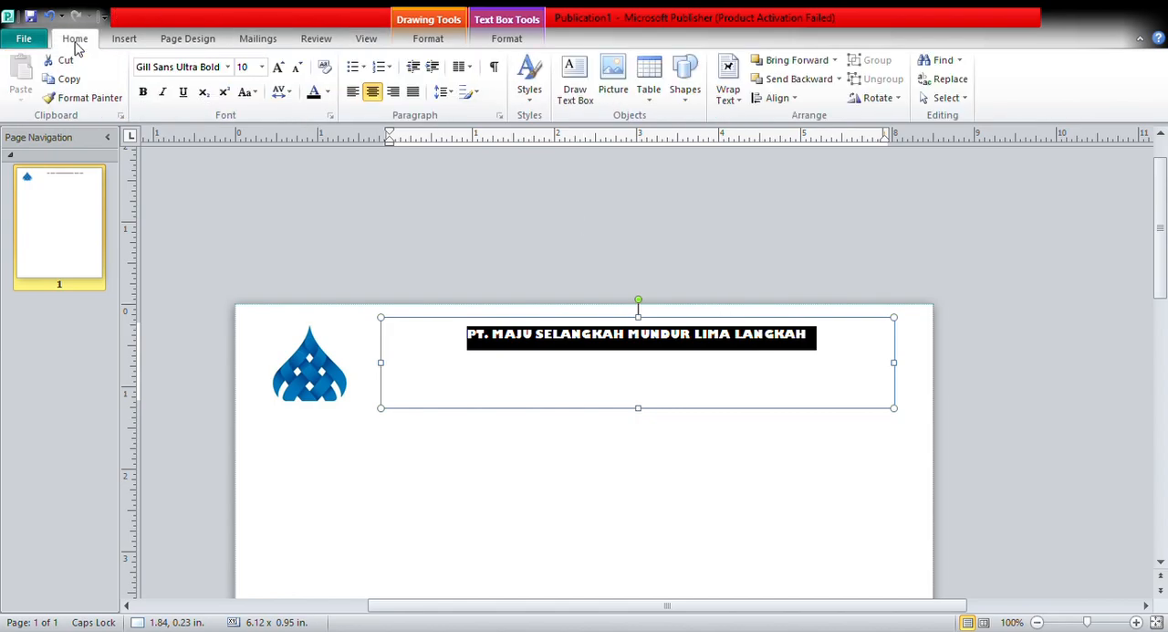
{"action": "left_click", "coordinate": [245, 67]}
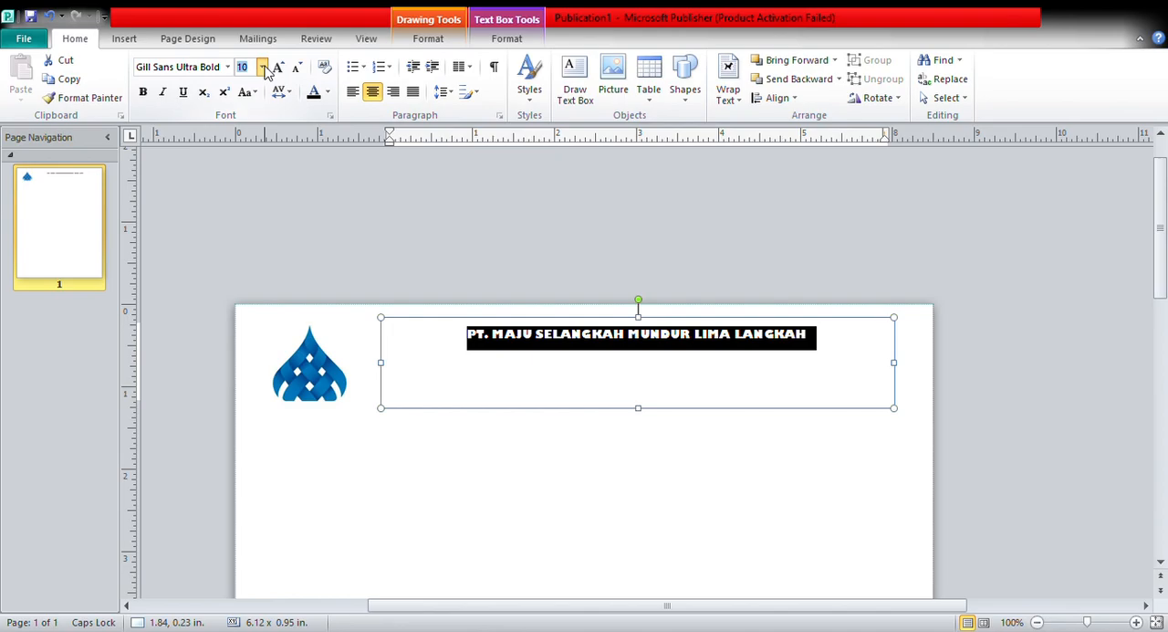
{"action": "left_click", "coordinate": [242, 267]}
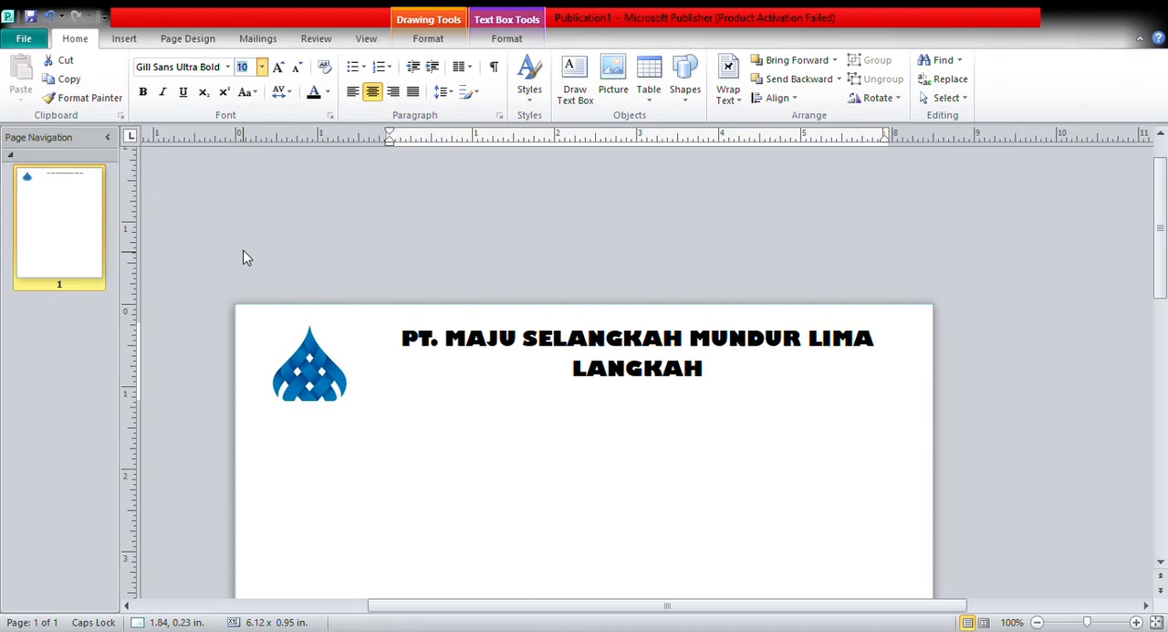
{"action": "left_click", "coordinate": [243, 251]}
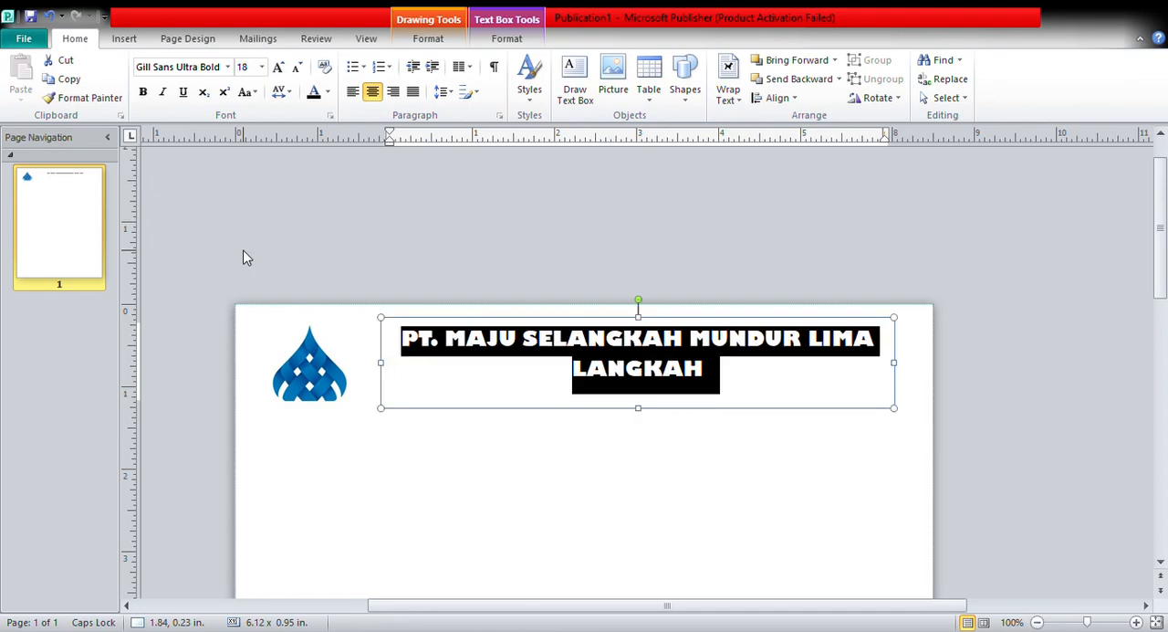
{"action": "left_click", "coordinate": [371, 371]}
{"action": "left_click", "coordinate": [423, 358]}
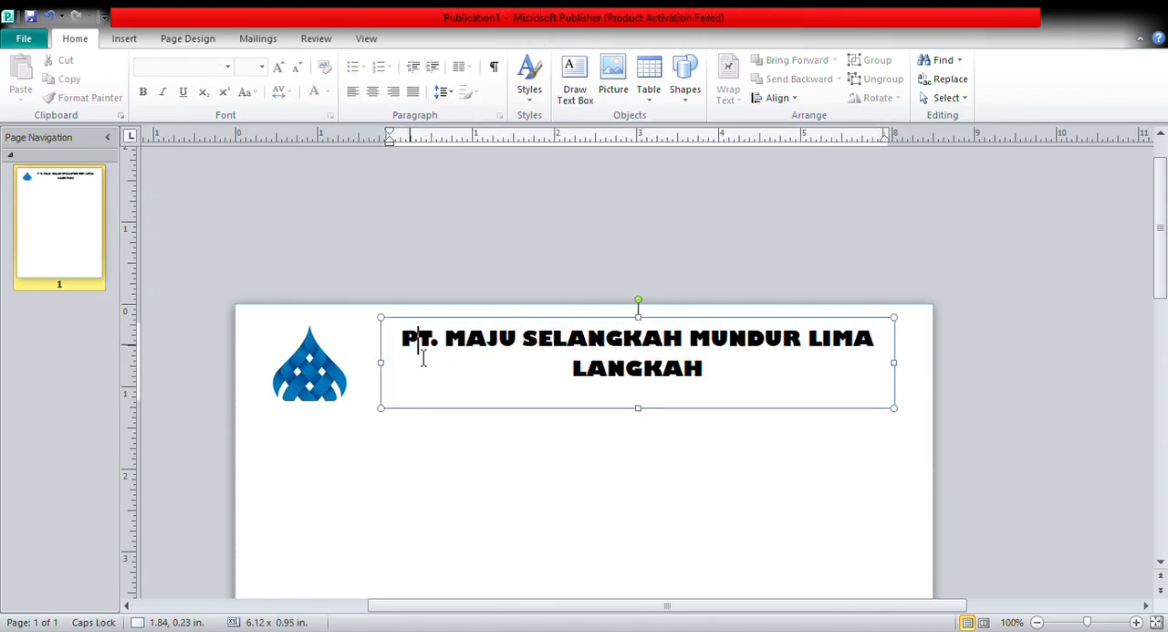
Widen the company name text box on both sides to about 6.96 in.
{"action": "left_click_drag", "start_coordinate": [393, 365], "coordinate": [348, 370]}
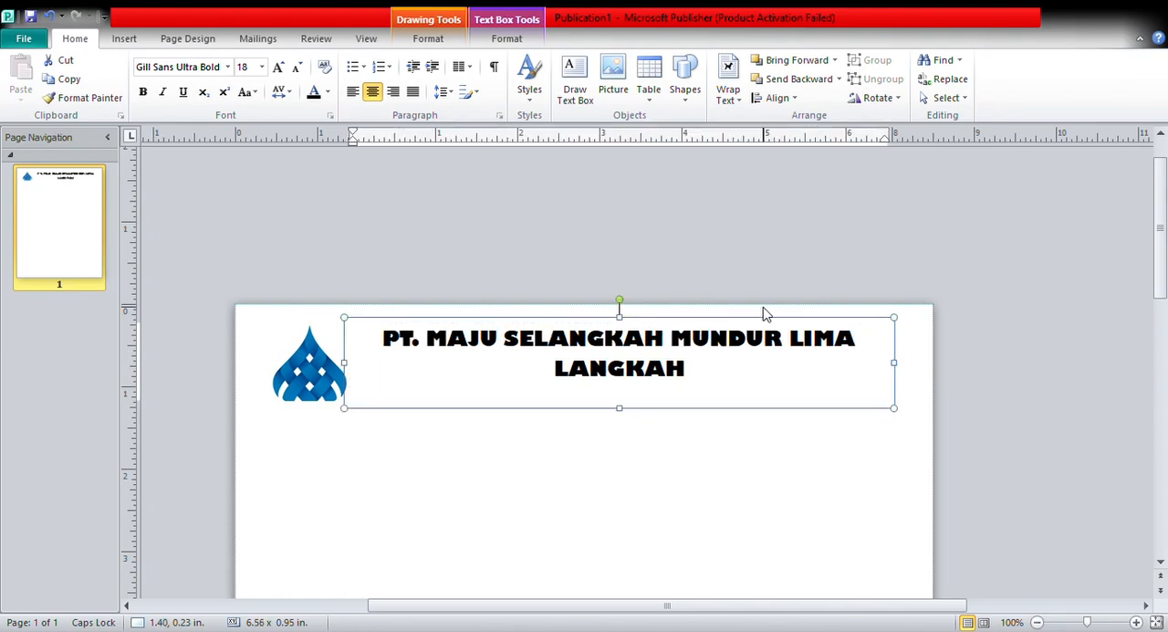
{"action": "left_click_drag", "start_coordinate": [901, 366], "coordinate": [933, 365]}
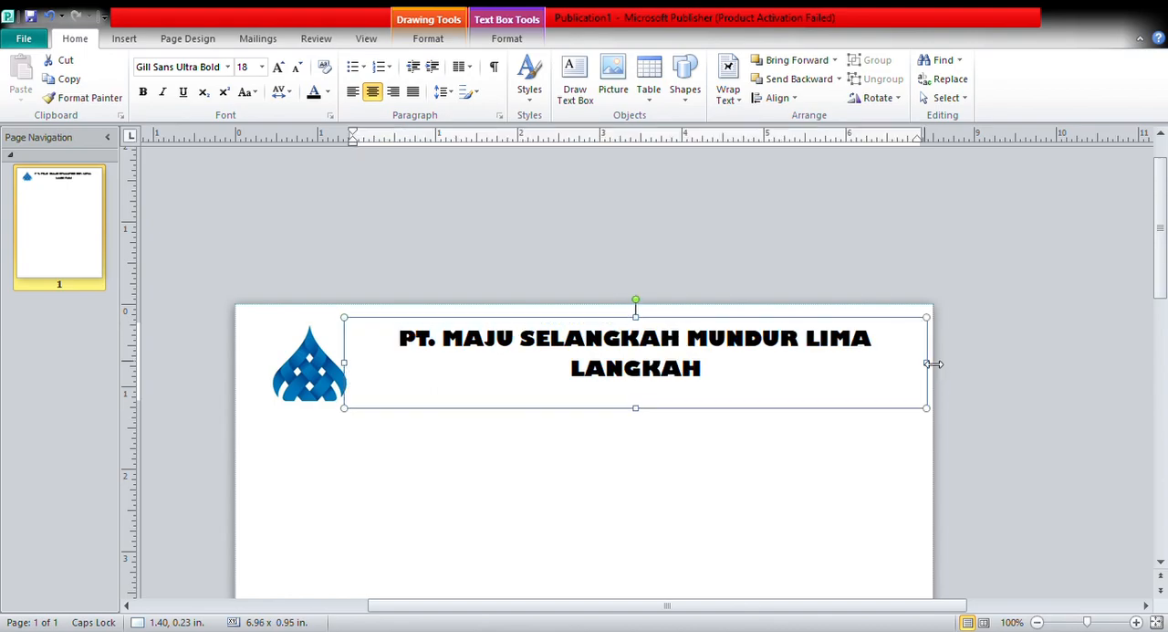
{"action": "left_click", "coordinate": [699, 520]}
Move the logo closer to the page's left edge and extend the text box toward it to about 7.50 in wide.
{"action": "left_click", "coordinate": [331, 397]}
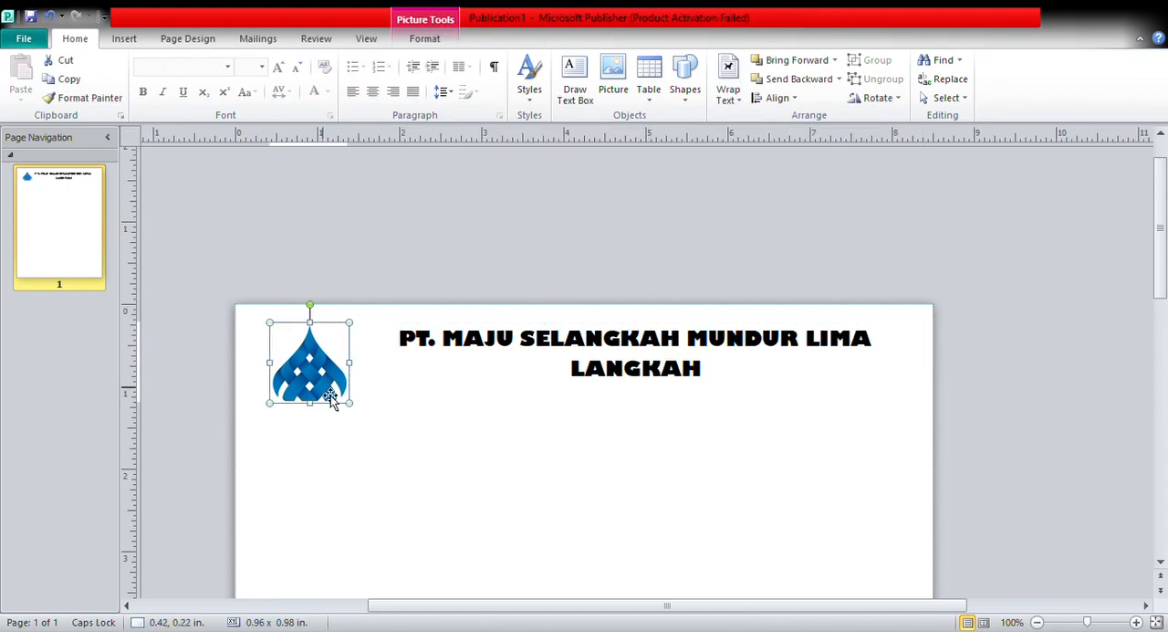
{"action": "mouse_move", "coordinate": [331, 395]}
{"action": "left_mouse_down"}
{"action": "mouse_move", "coordinate": [304, 395]}
{"action": "mouse_move", "coordinate": [342, 376]}
{"action": "mouse_move", "coordinate": [329, 378]}
{"action": "left_mouse_up"}
{"action": "left_click", "coordinate": [466, 352]}
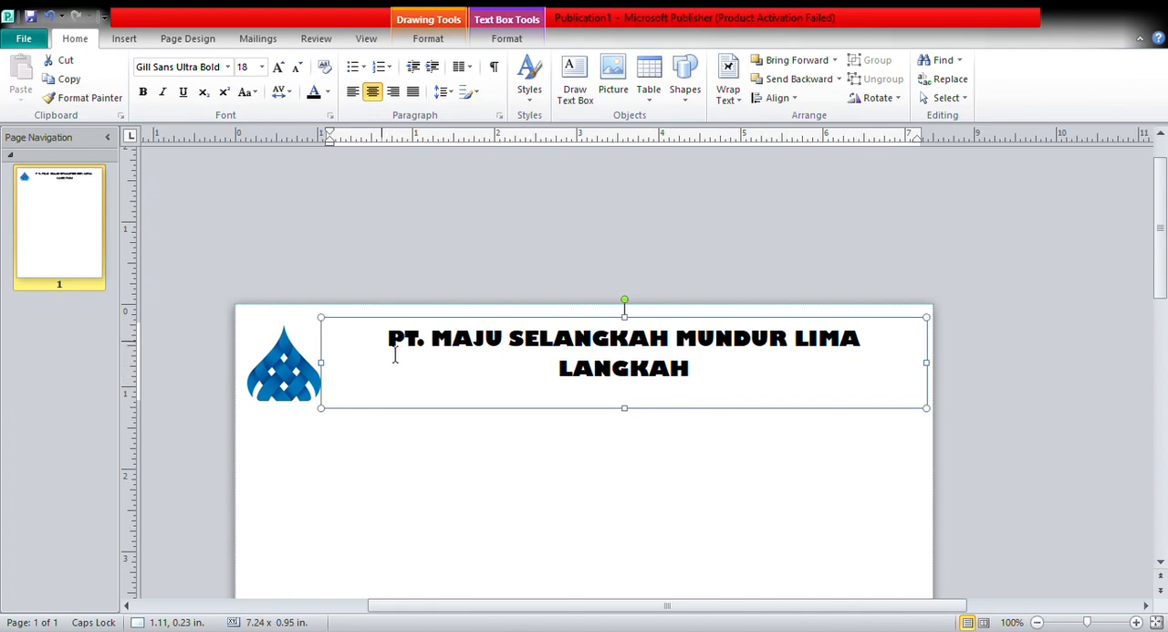
{"action": "left_click", "coordinate": [384, 442]}
{"action": "left_click", "coordinate": [365, 366]}
{"action": "left_click", "coordinate": [328, 369]}
{"action": "left_click_drag", "start_coordinate": [326, 365], "coordinate": [304, 363]}
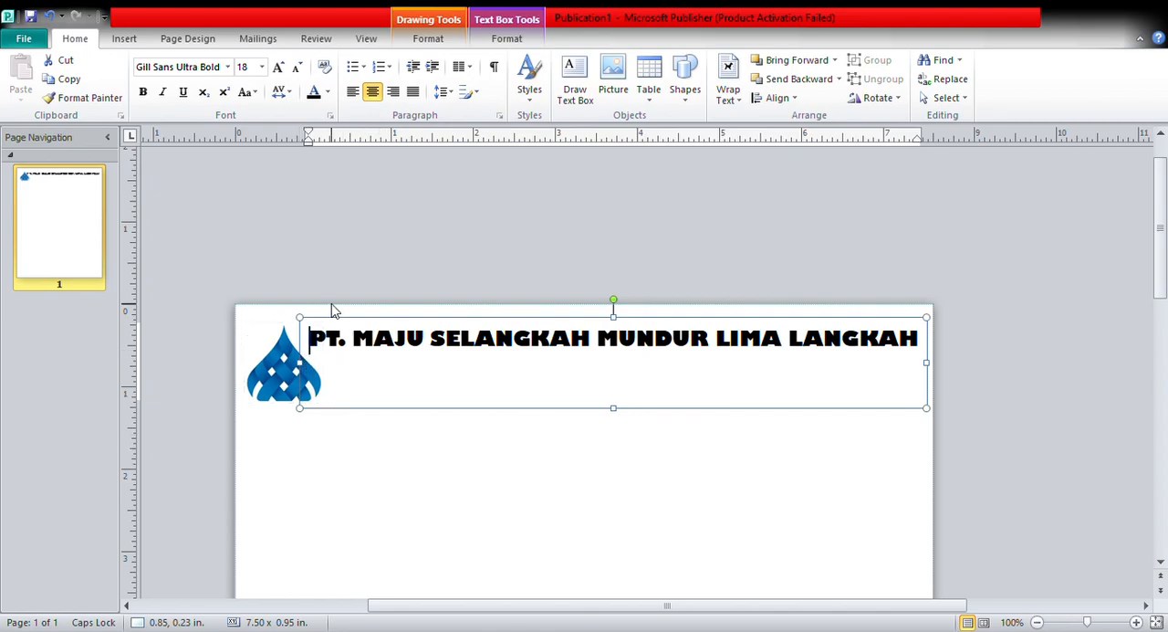
Tighten the character spacing of the company name and color the text dark blue.
{"action": "left_click_drag", "start_coordinate": [325, 348], "coordinate": [849, 363]}
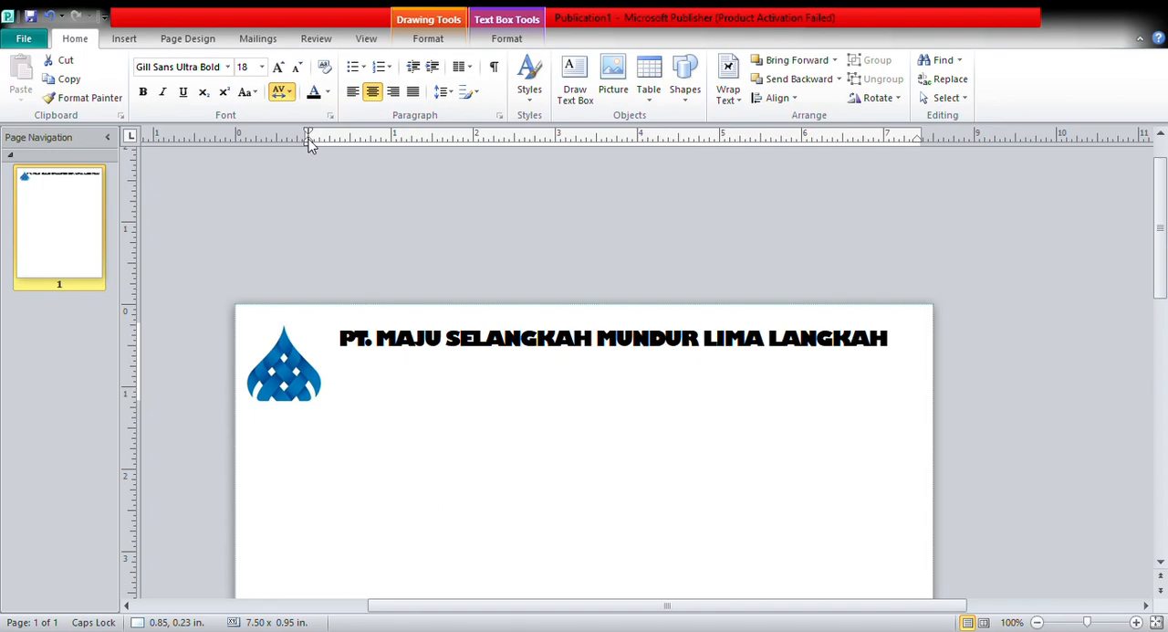
{"action": "left_click", "coordinate": [310, 149]}
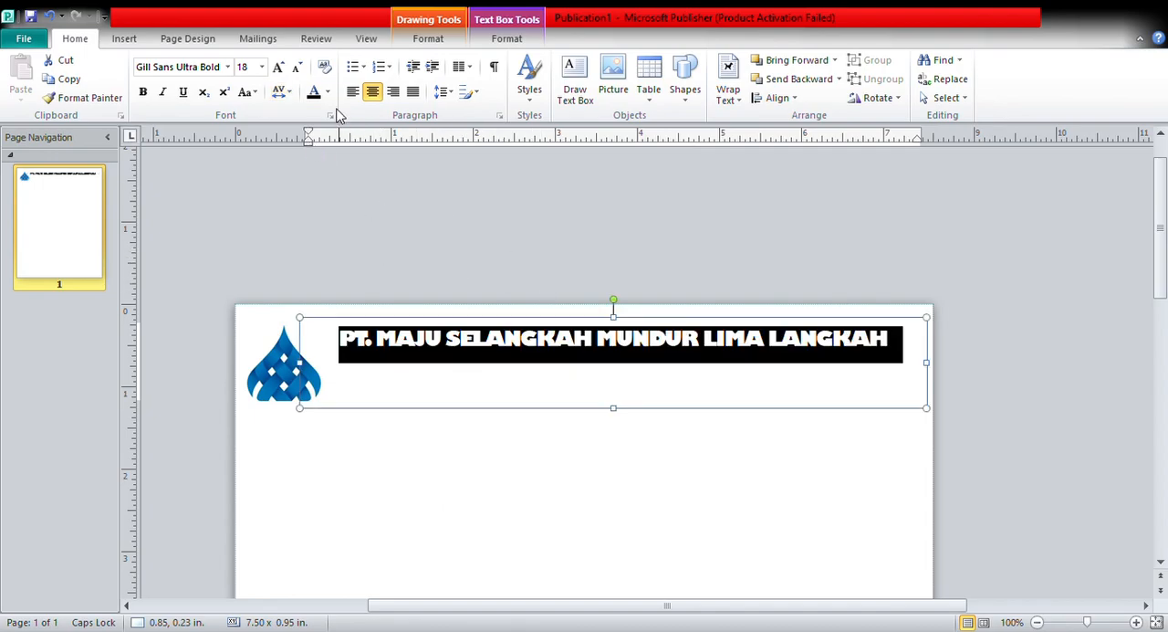
{"action": "left_click", "coordinate": [315, 92]}
{"action": "left_click", "coordinate": [389, 183]}
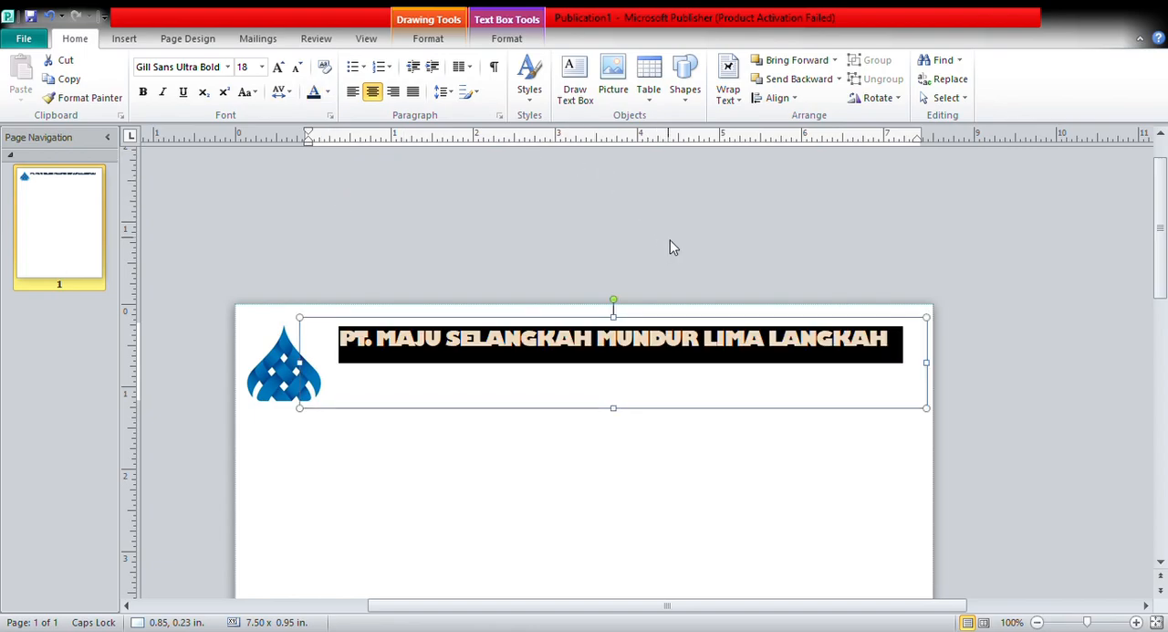
{"action": "left_click", "coordinate": [680, 263]}
Start a new line below the company name and set its font size to 16.
{"action": "left_click", "coordinate": [918, 356]}
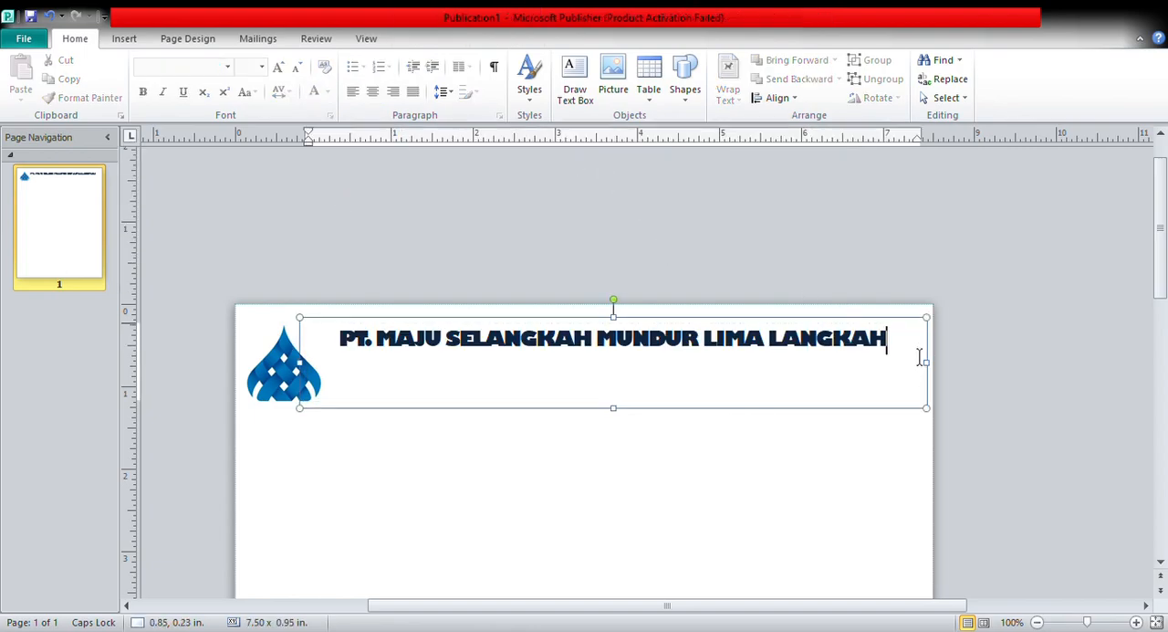
{"action": "key", "text": "Return"}
{"action": "left_click", "coordinate": [267, 67]}
{"action": "left_click", "coordinate": [249, 205]}
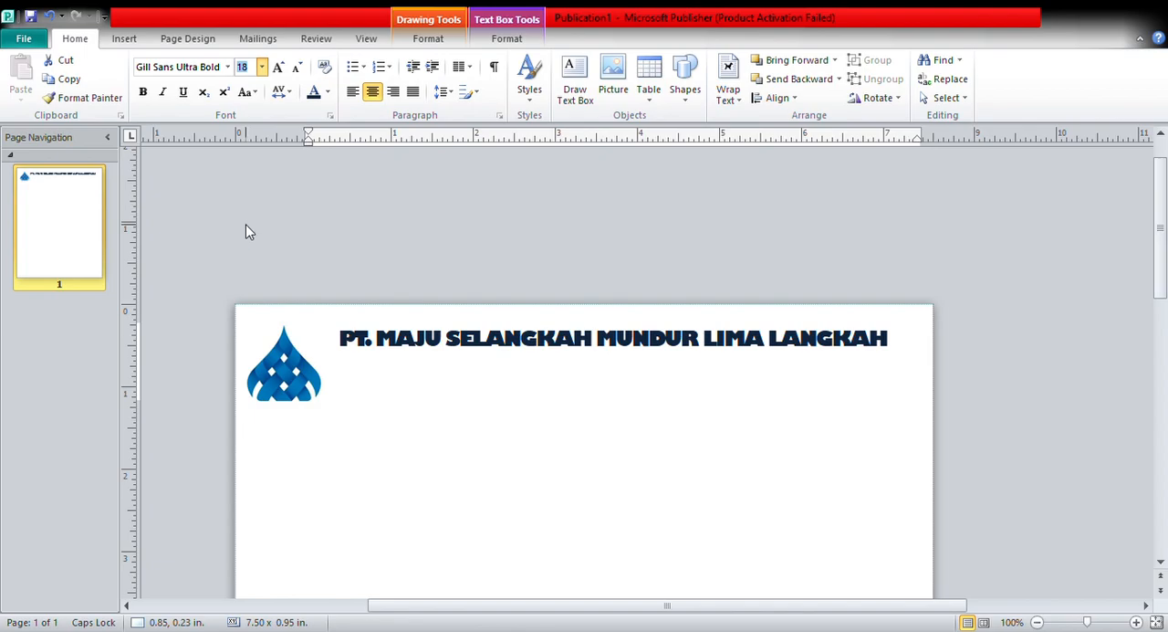
{"action": "left_click", "coordinate": [249, 232]}
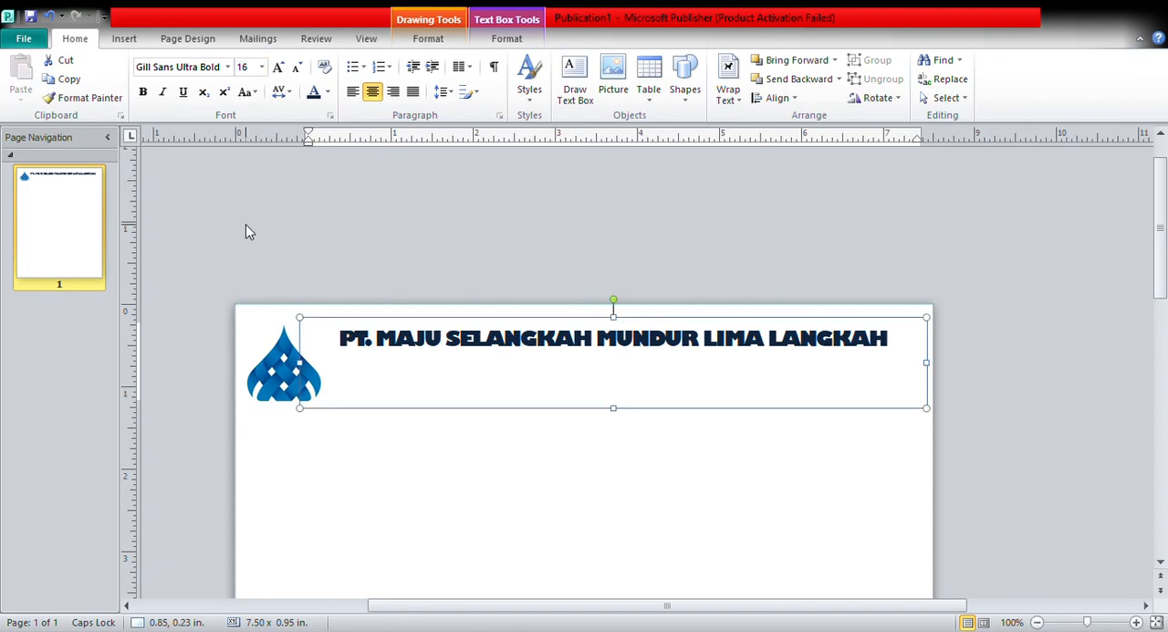
Enter the tagline "Supplier Pengadaan Barang dan Jasa" on the second line of the text box.
{"action": "type", "text": "S"}
{"action": "key", "text": "Caps_Lock"}
{"action": "key", "text": "BackSpace"}
{"action": "type", "text": "Su"}
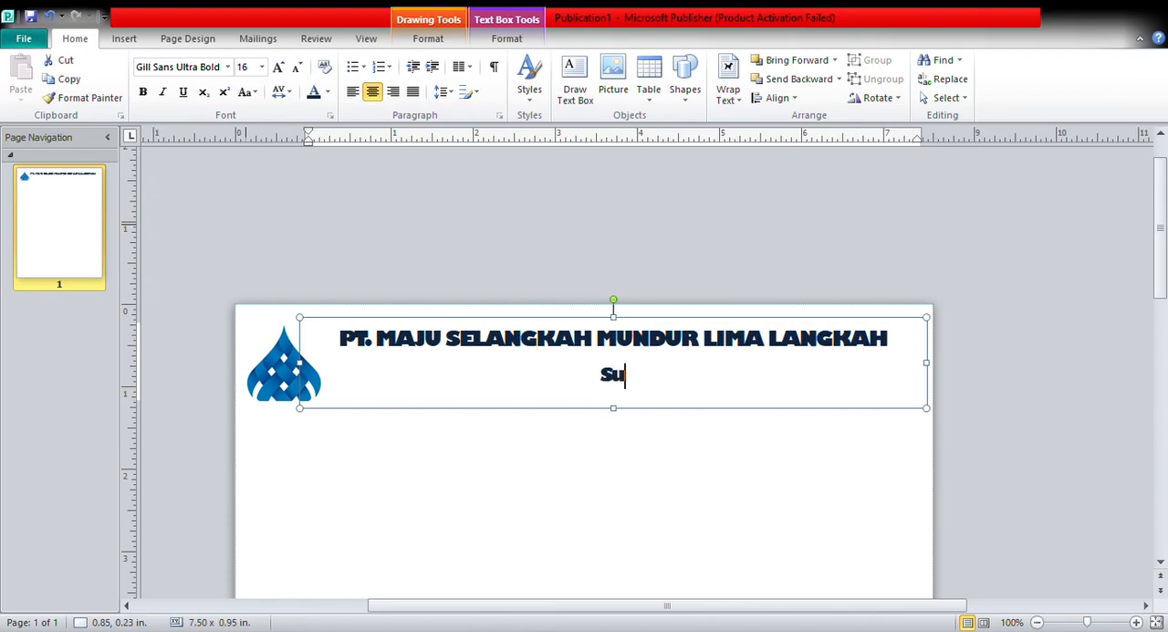
{"action": "type", "text": "pplier Pe"}
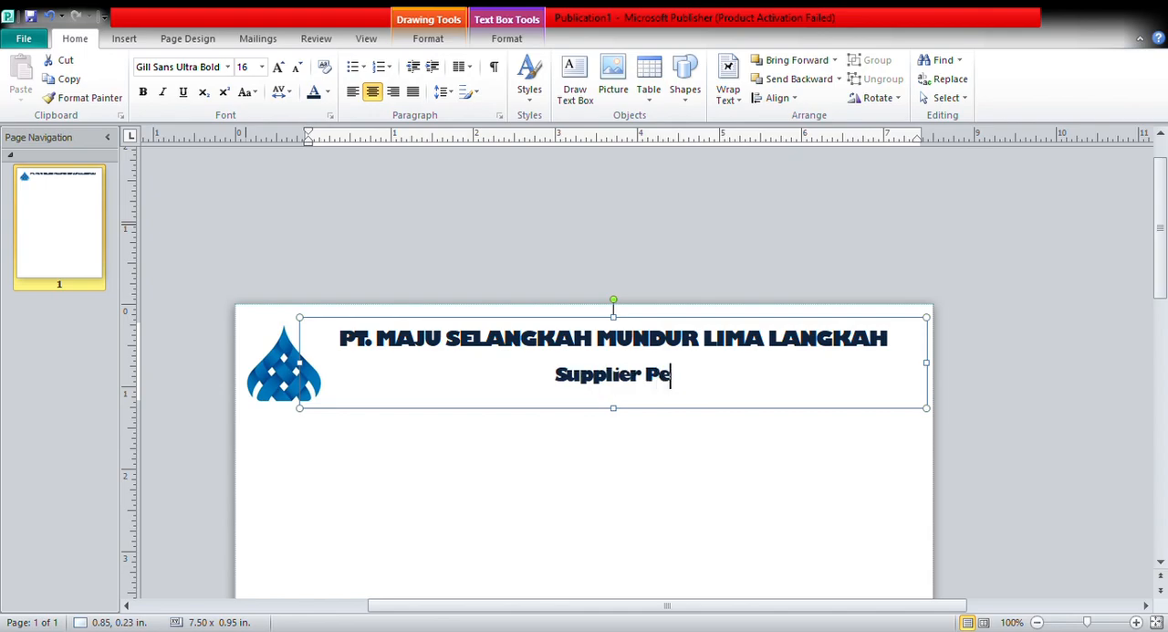
{"action": "type", "text": "ngadaan Barang"}
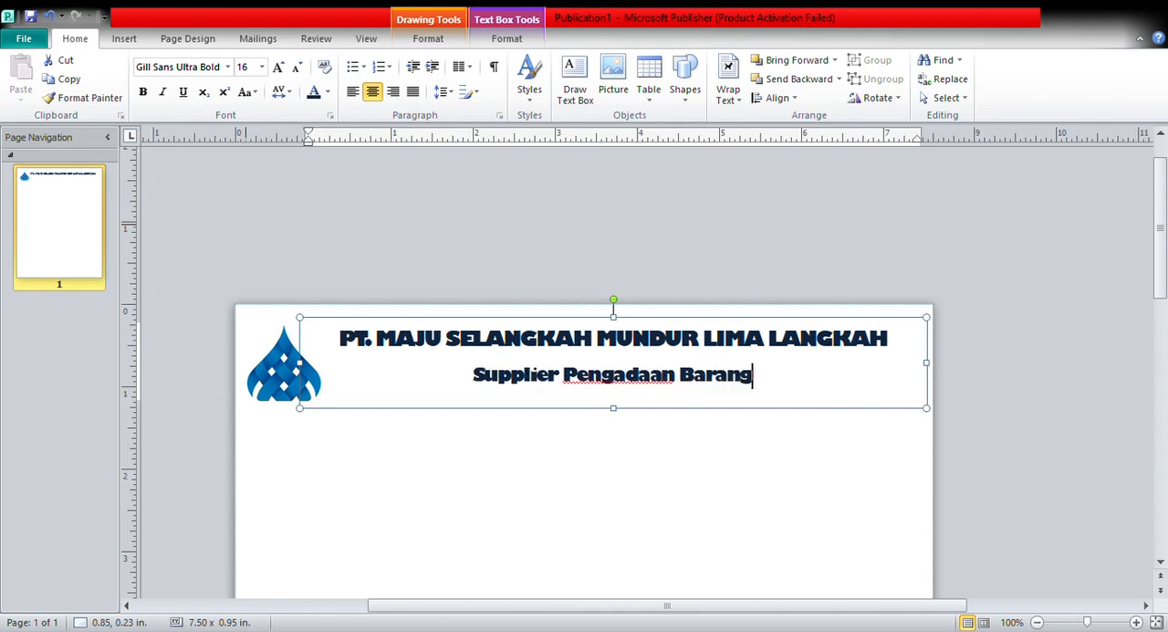
{"action": "type", "text": " da"}
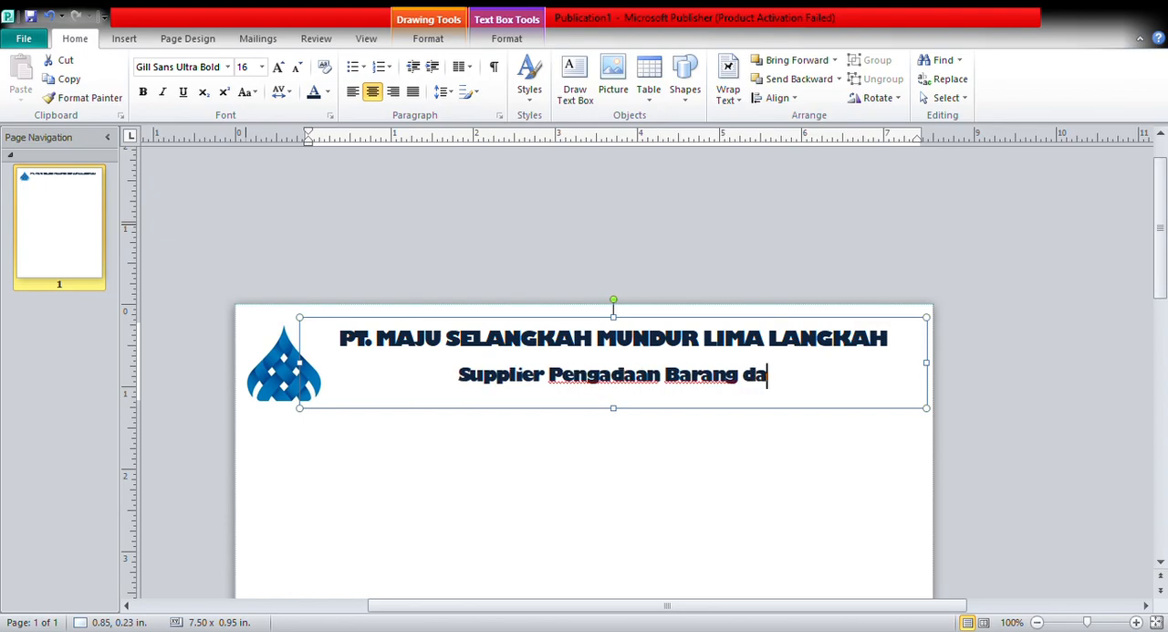
{"action": "type", "text": "n Jasa"}
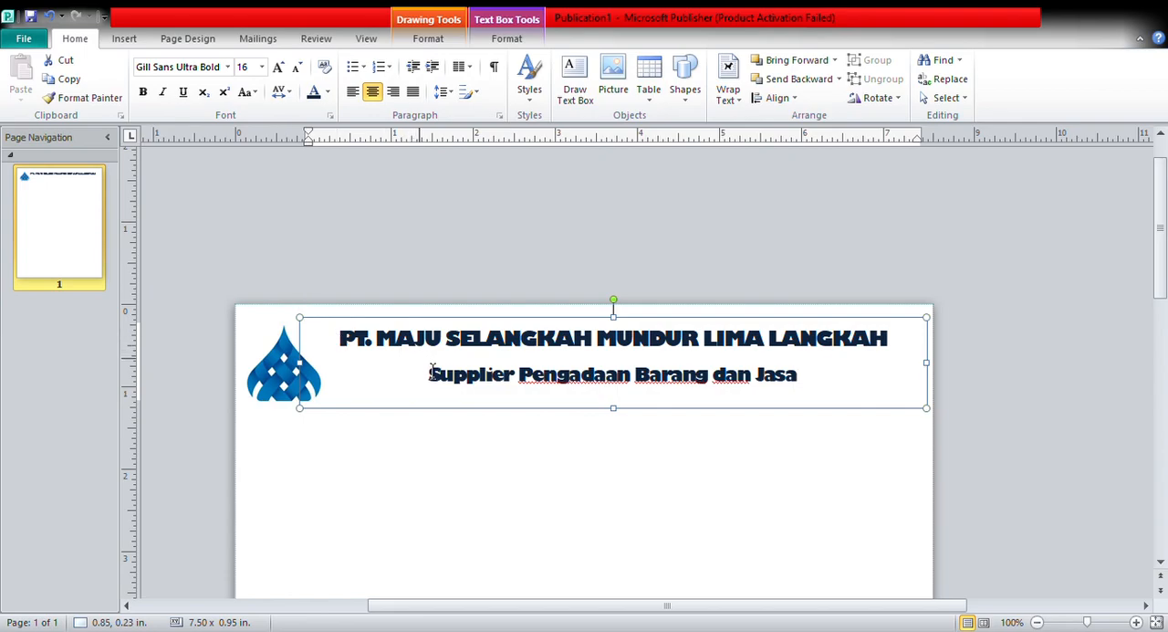
Set the tagline's font to Arial Unicode MS and make it bold.
{"action": "left_click_drag", "start_coordinate": [429, 376], "coordinate": [787, 382]}
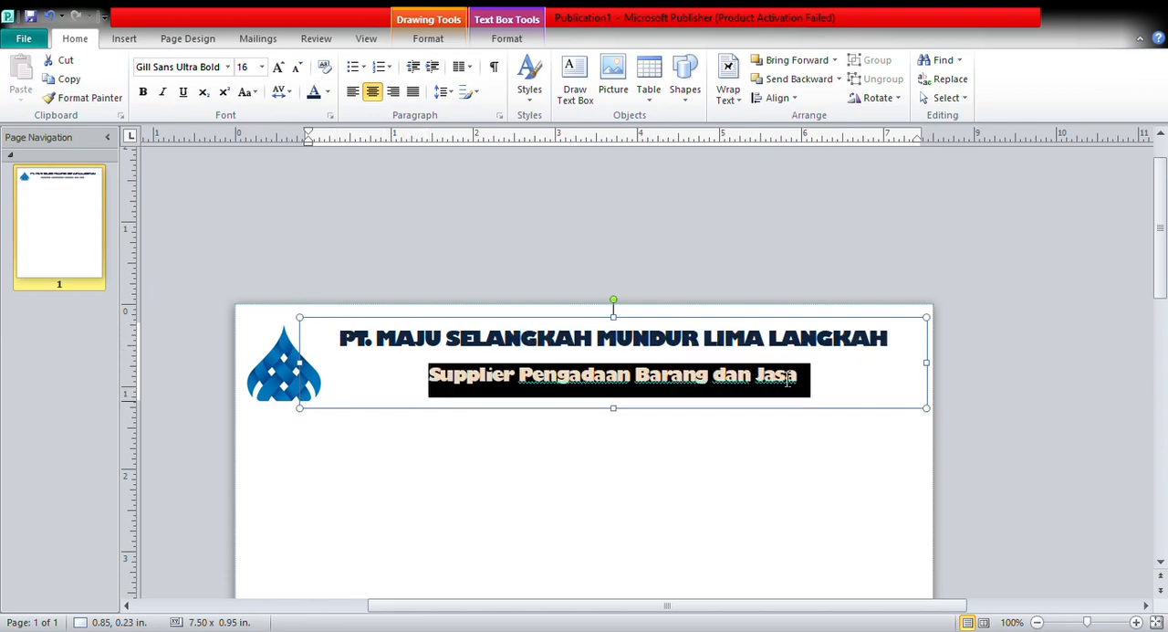
{"action": "left_click", "coordinate": [230, 70]}
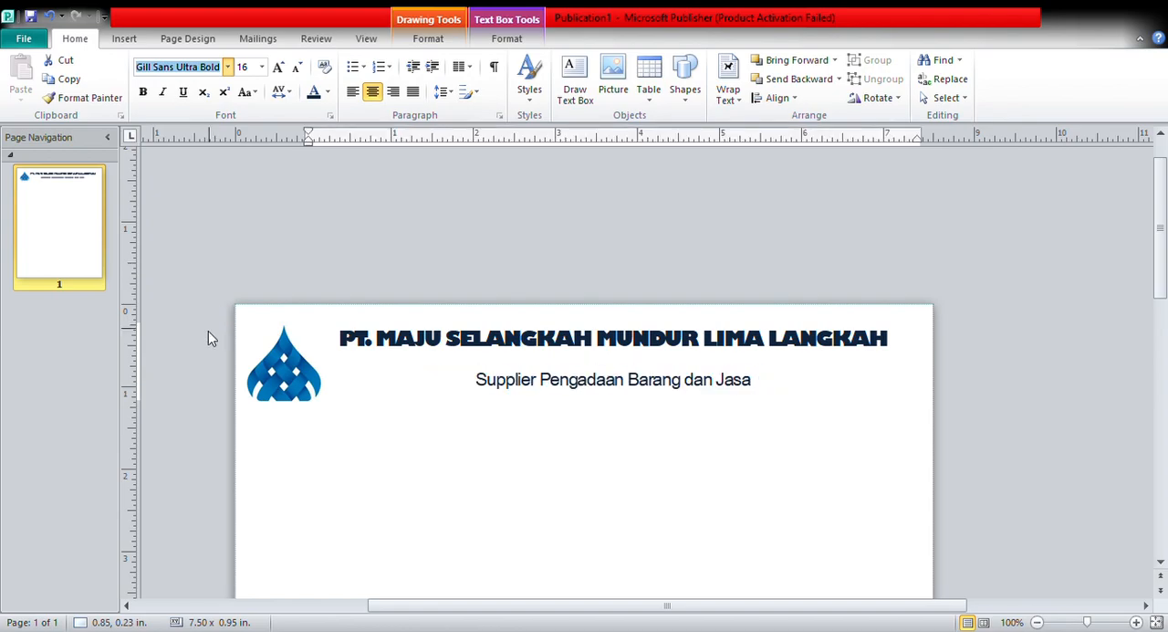
{"action": "key", "text": "Escape"}
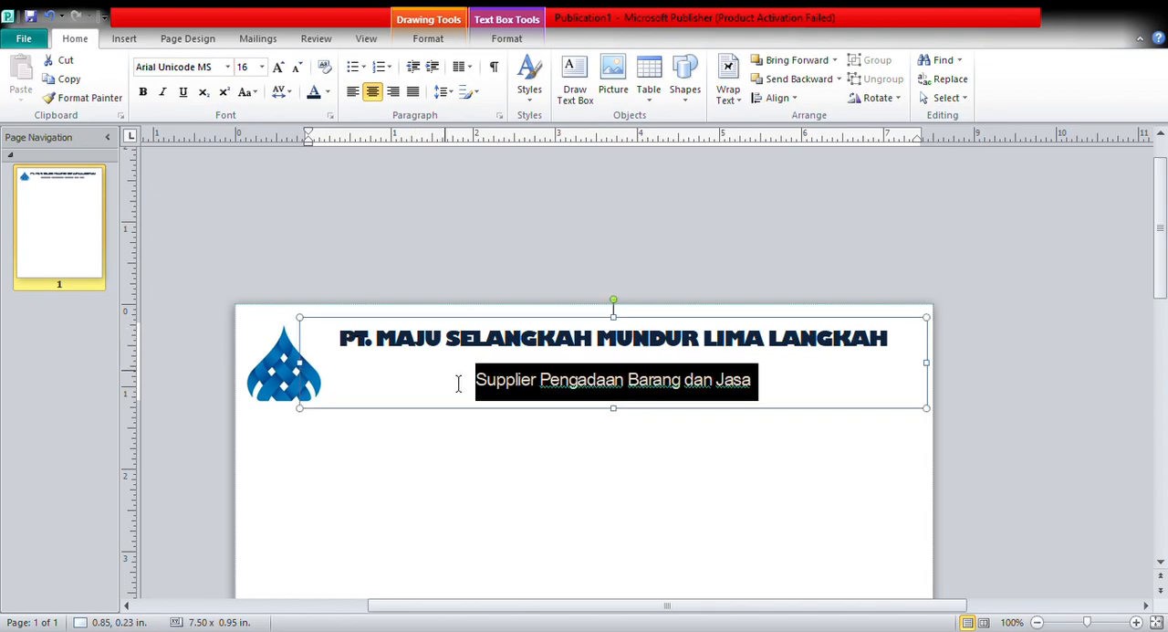
{"action": "left_click", "coordinate": [145, 94]}
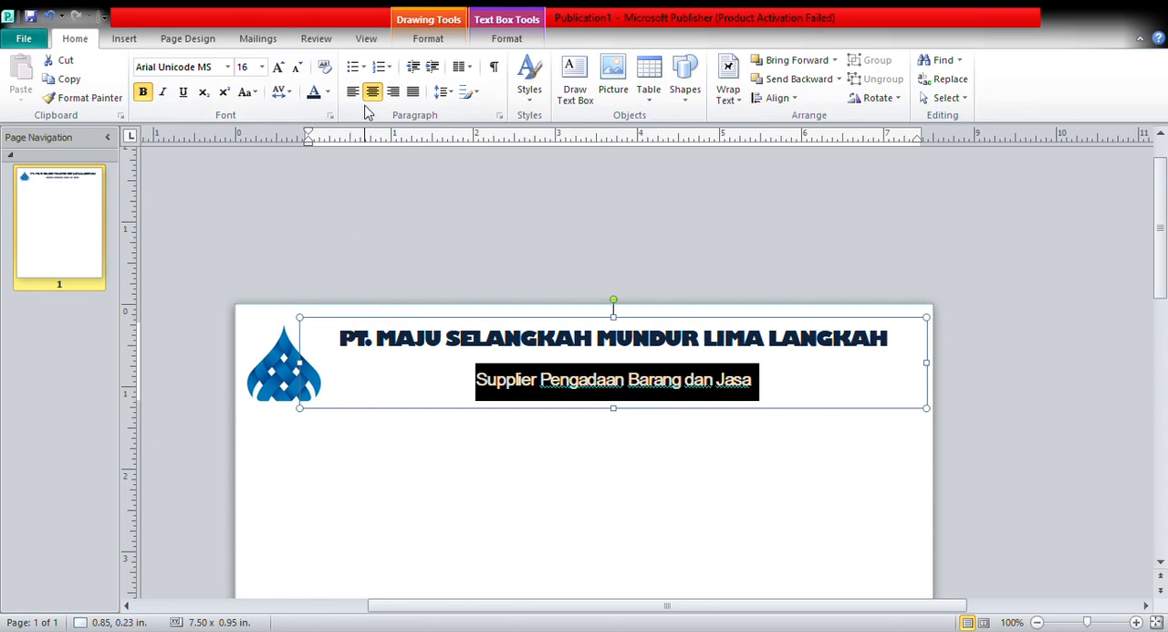
{"action": "left_click", "coordinate": [361, 189]}
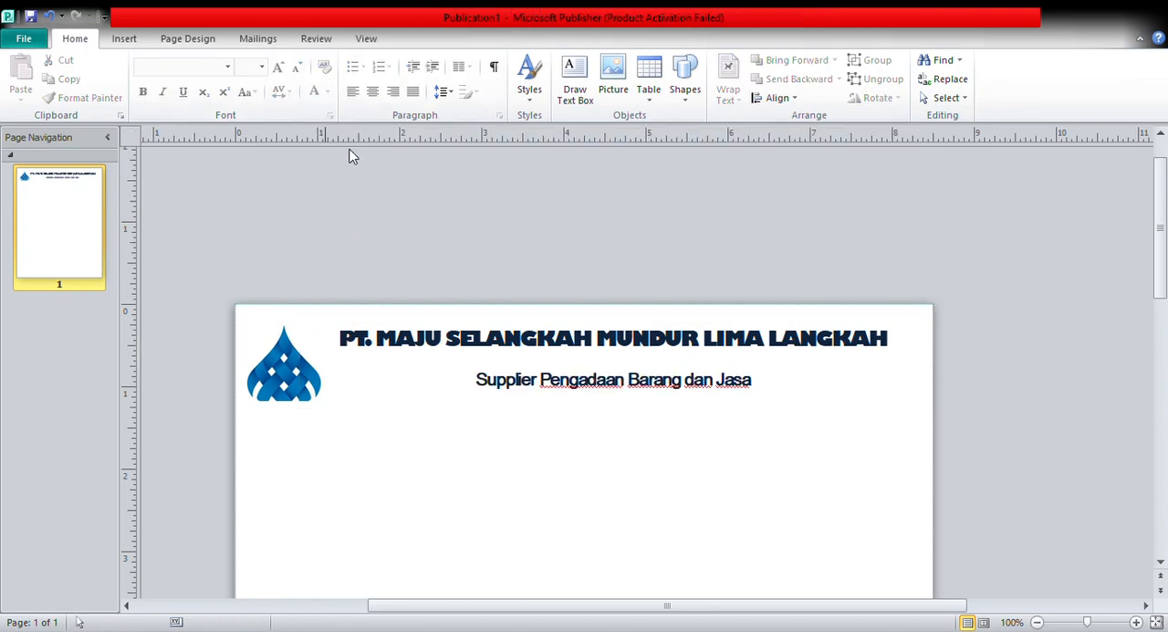
Try a different line spacing on the company name and tagline, and undo the change.
{"action": "mouse_move", "coordinate": [350, 342]}
{"action": "left_mouse_down"}
{"action": "mouse_move", "coordinate": [590, 342]}
{"action": "mouse_move", "coordinate": [626, 384]}
{"action": "mouse_move", "coordinate": [784, 367]}
{"action": "mouse_move", "coordinate": [788, 378]}
{"action": "left_mouse_up"}
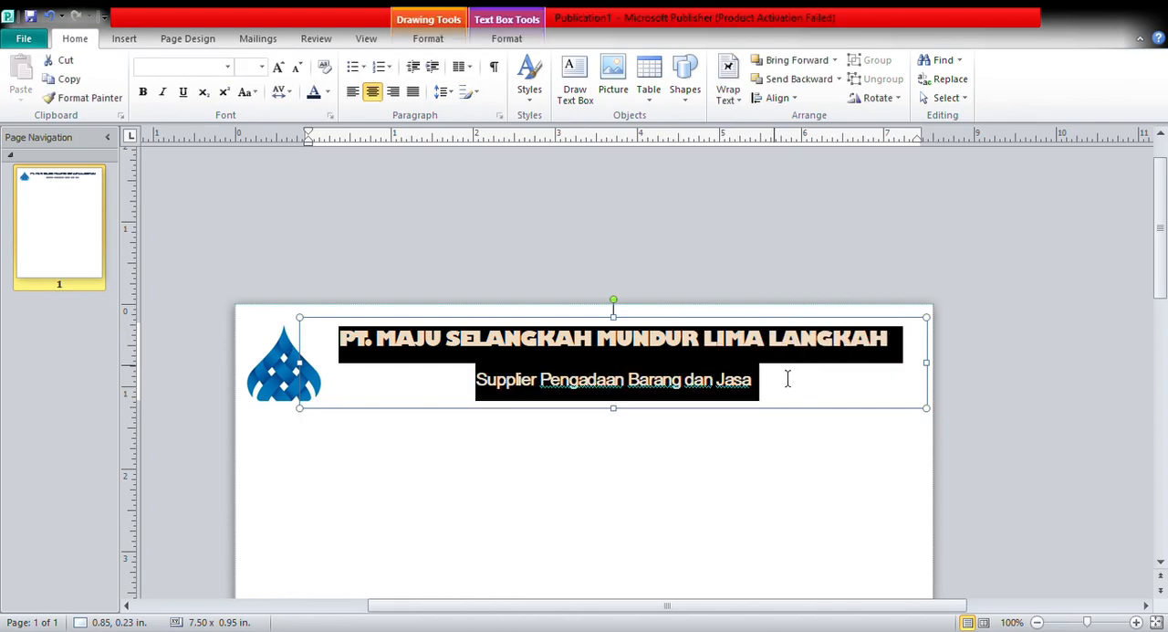
{"action": "left_click", "coordinate": [450, 92]}
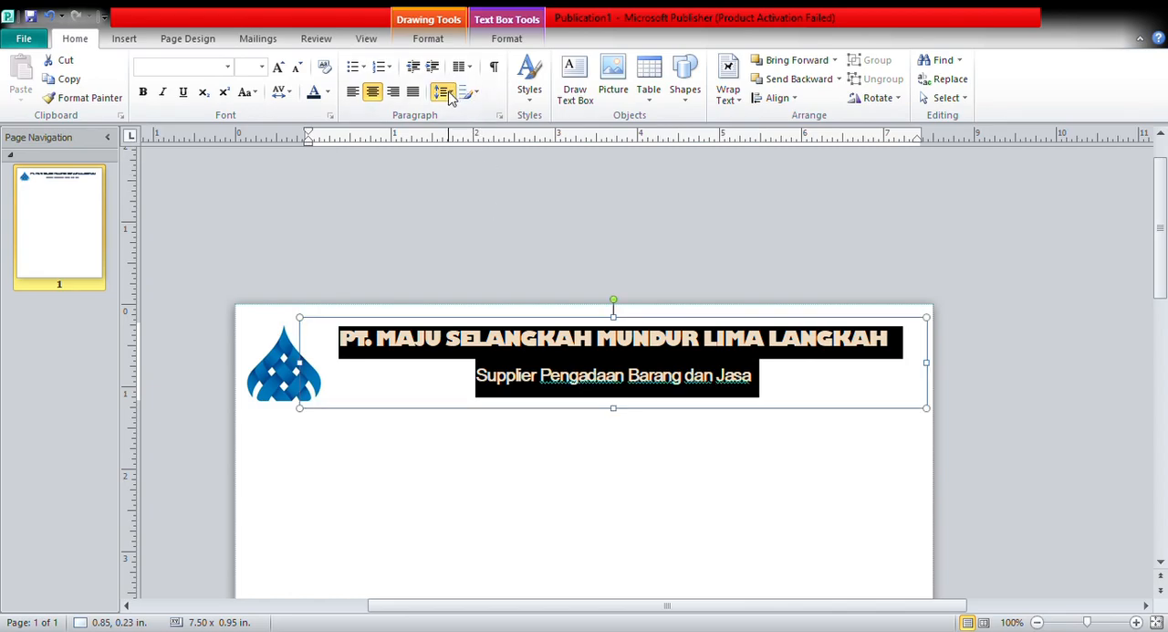
{"action": "left_click", "coordinate": [473, 223]}
{"action": "left_click", "coordinate": [472, 250]}
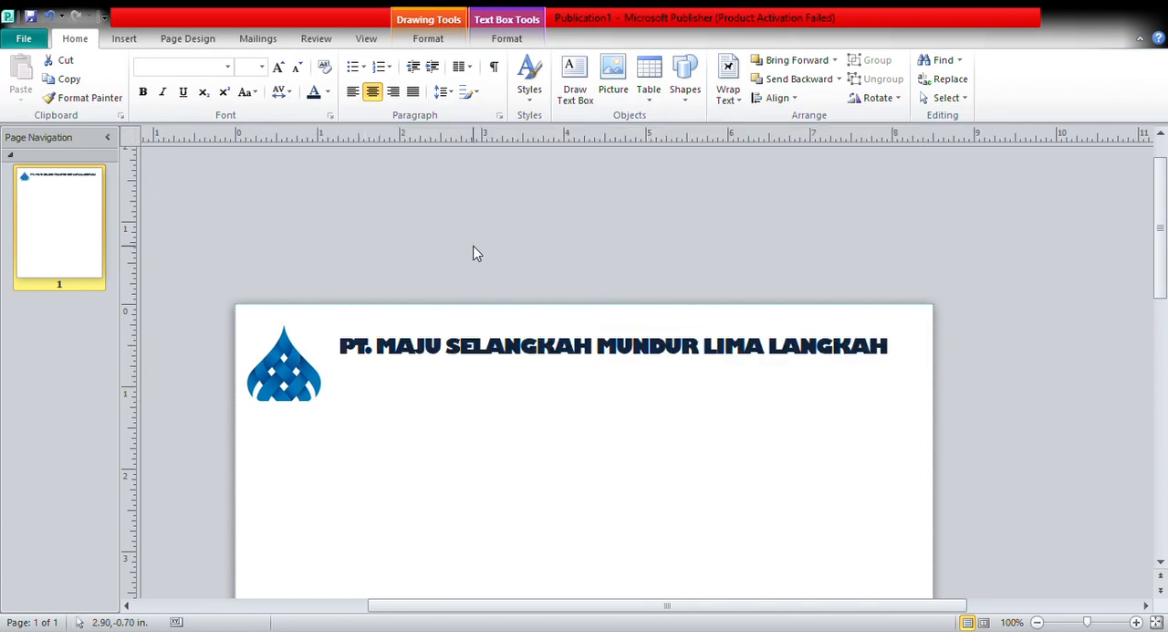
{"action": "left_click", "coordinate": [51, 17]}
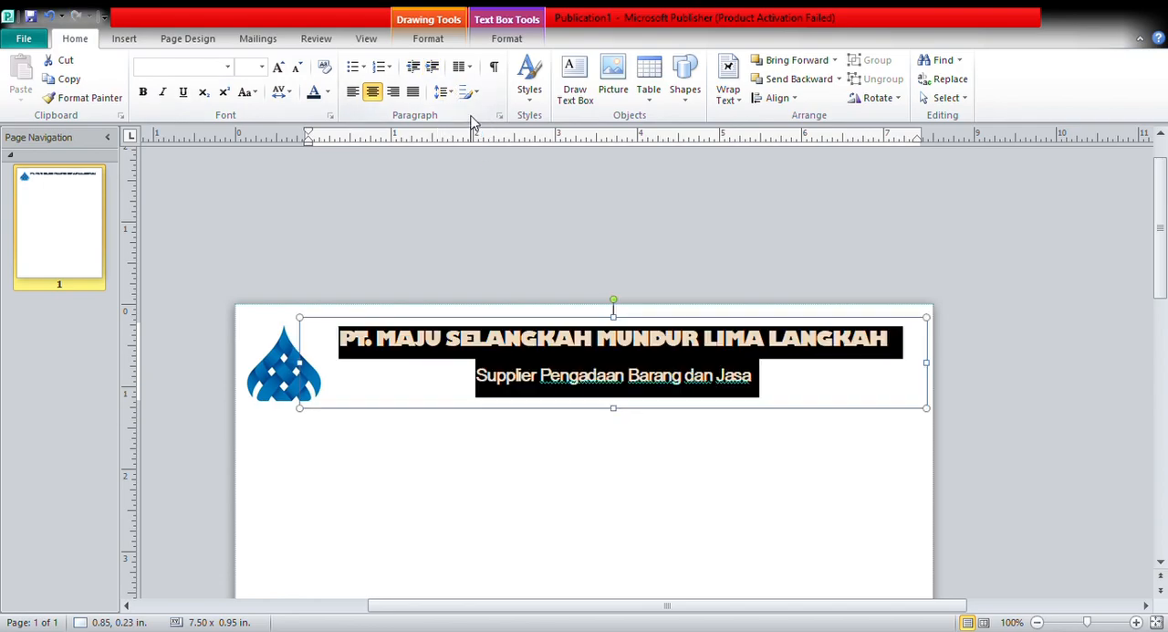
Increase the line spacing of both heading lines and extend the text box downward to about 1.28 in high.
{"action": "left_click", "coordinate": [499, 218]}
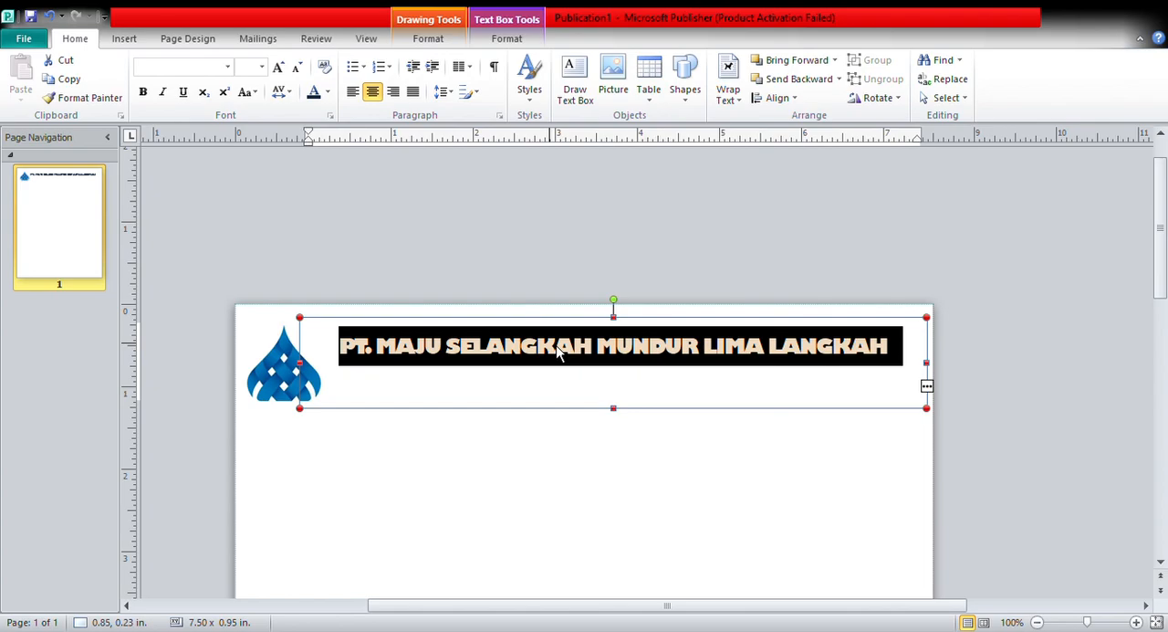
{"action": "left_click", "coordinate": [615, 410]}
{"action": "left_click_drag", "start_coordinate": [626, 420], "coordinate": [622, 428]}
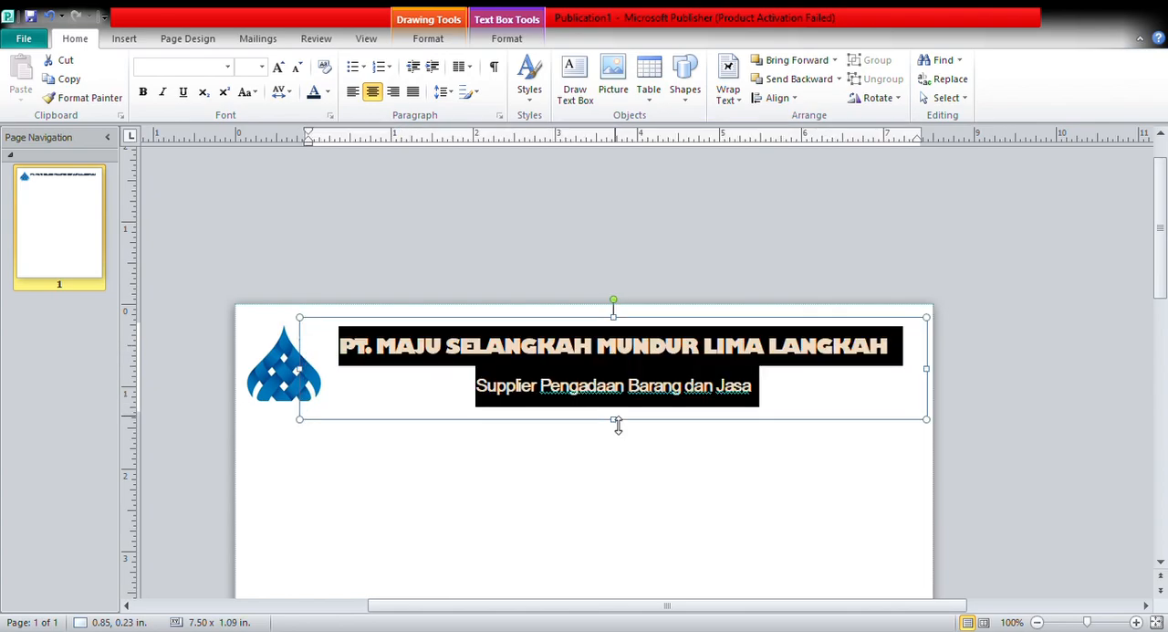
{"action": "left_click", "coordinate": [450, 93]}
{"action": "left_click", "coordinate": [461, 112]}
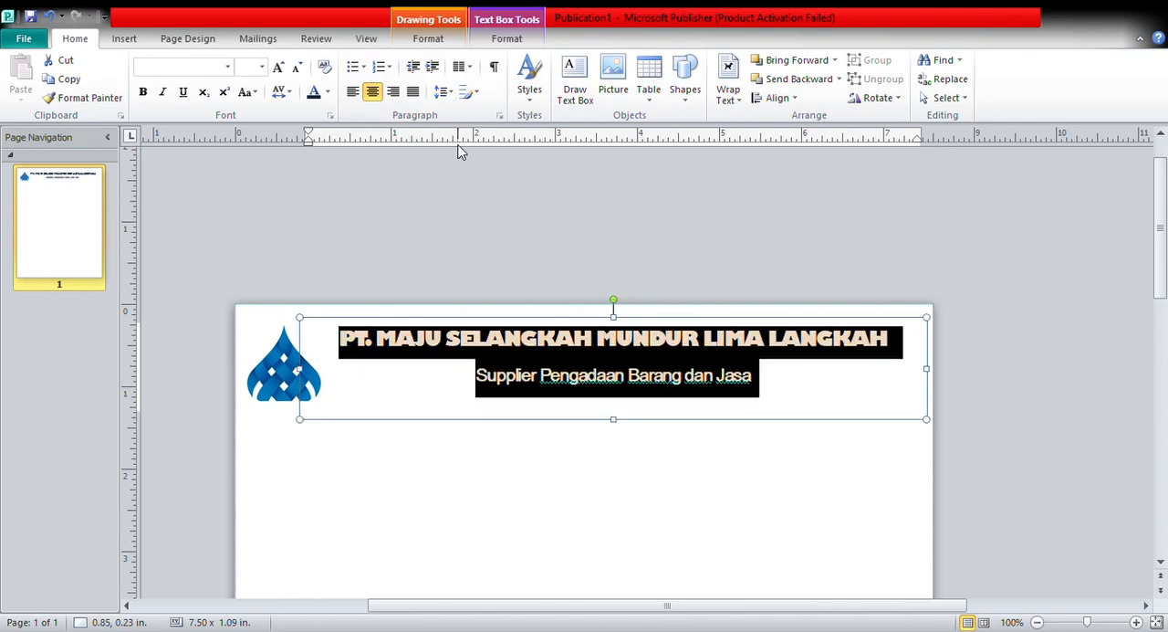
{"action": "left_click", "coordinate": [451, 92]}
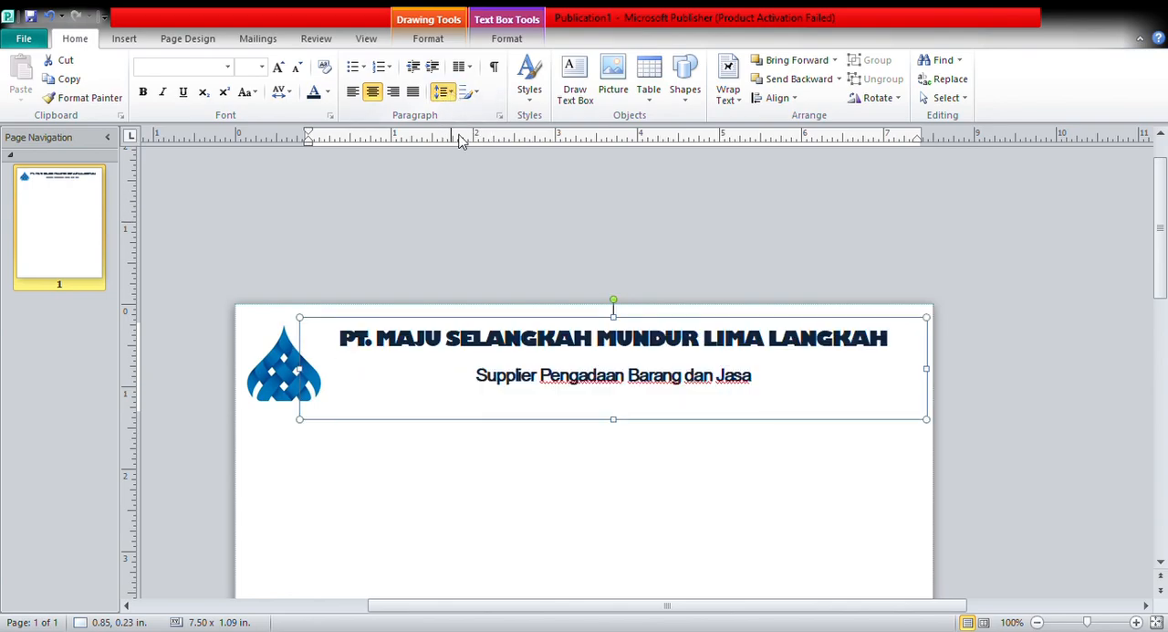
{"action": "left_click", "coordinate": [474, 215]}
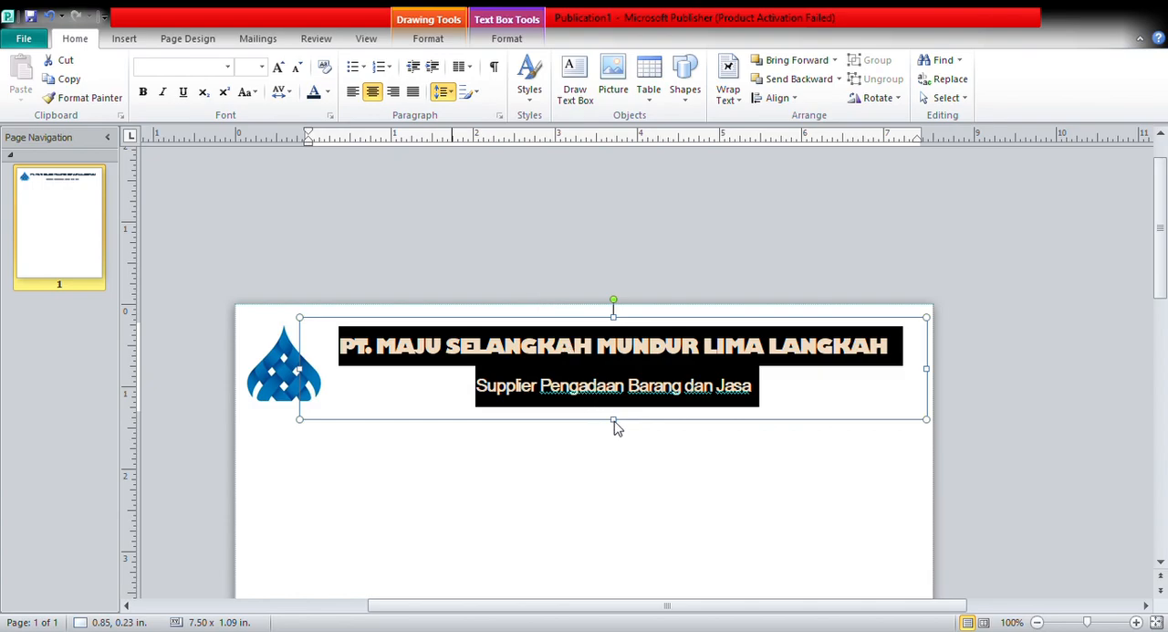
{"action": "left_click_drag", "start_coordinate": [614, 420], "coordinate": [616, 440]}
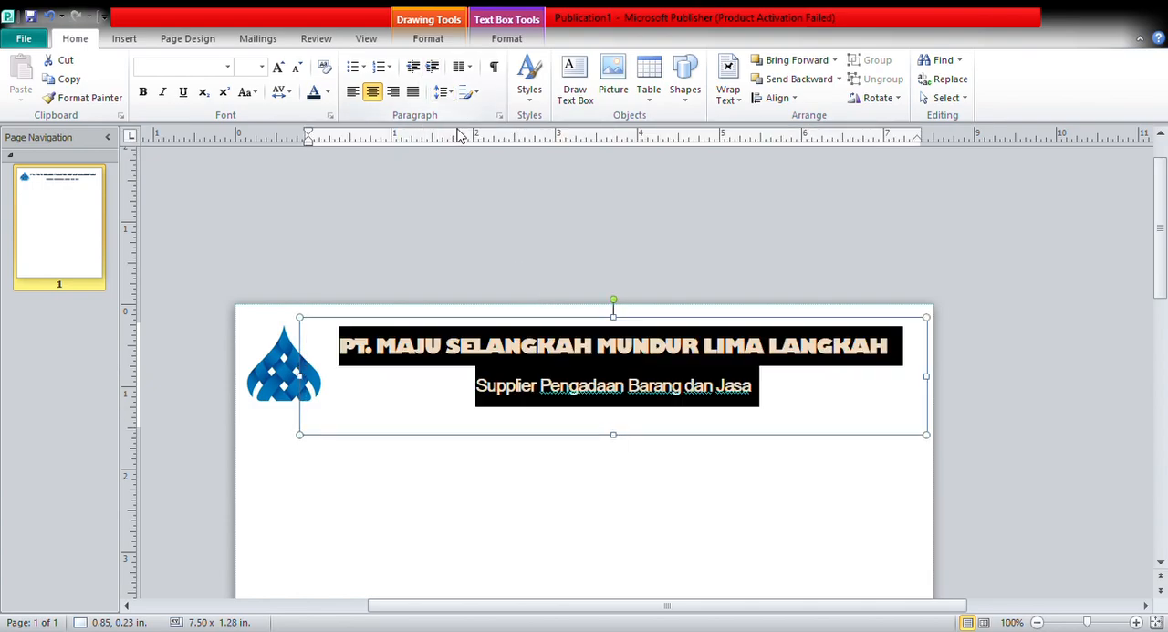
Reduce the line spacing of the company name and tagline to single.
{"action": "left_click", "coordinate": [444, 92]}
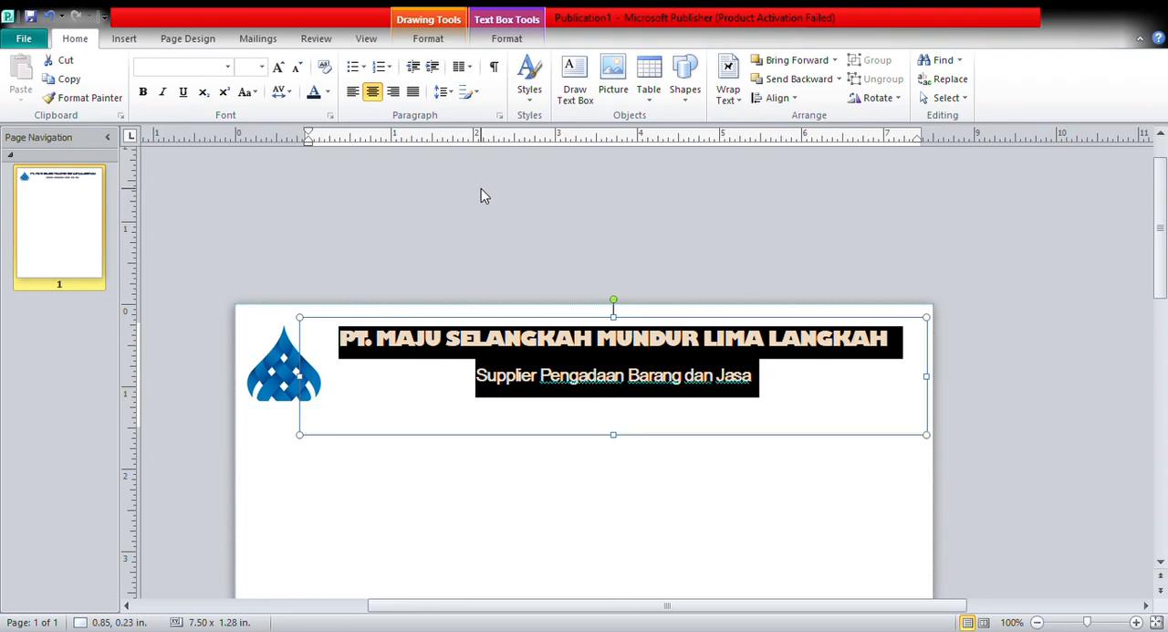
{"action": "left_click", "coordinate": [444, 92]}
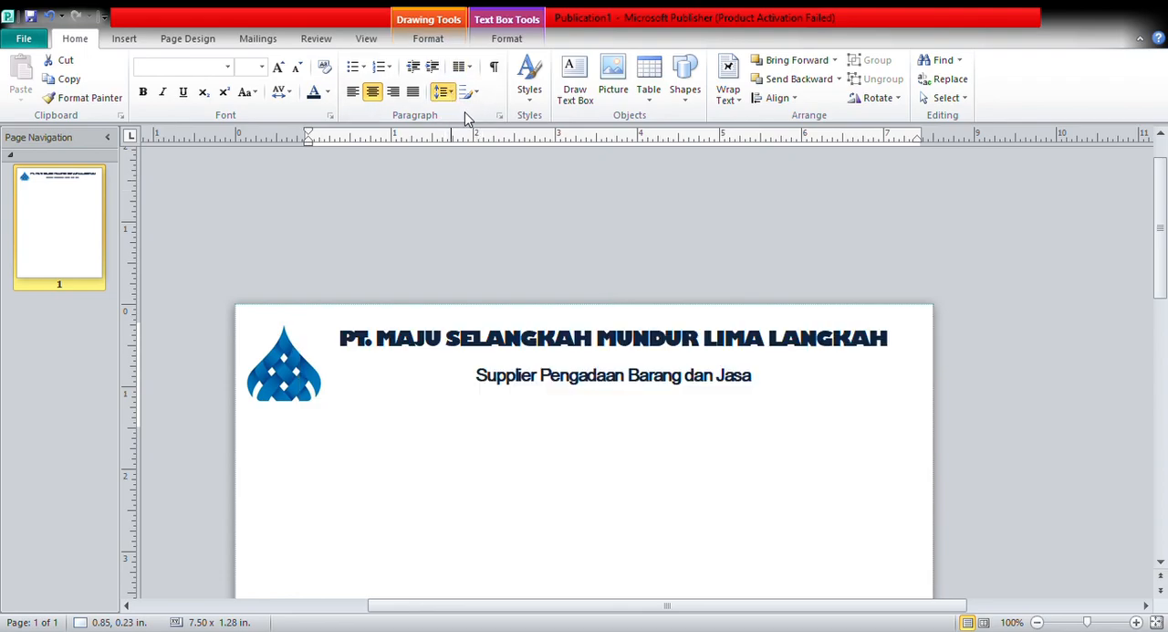
{"action": "left_click", "coordinate": [466, 119]}
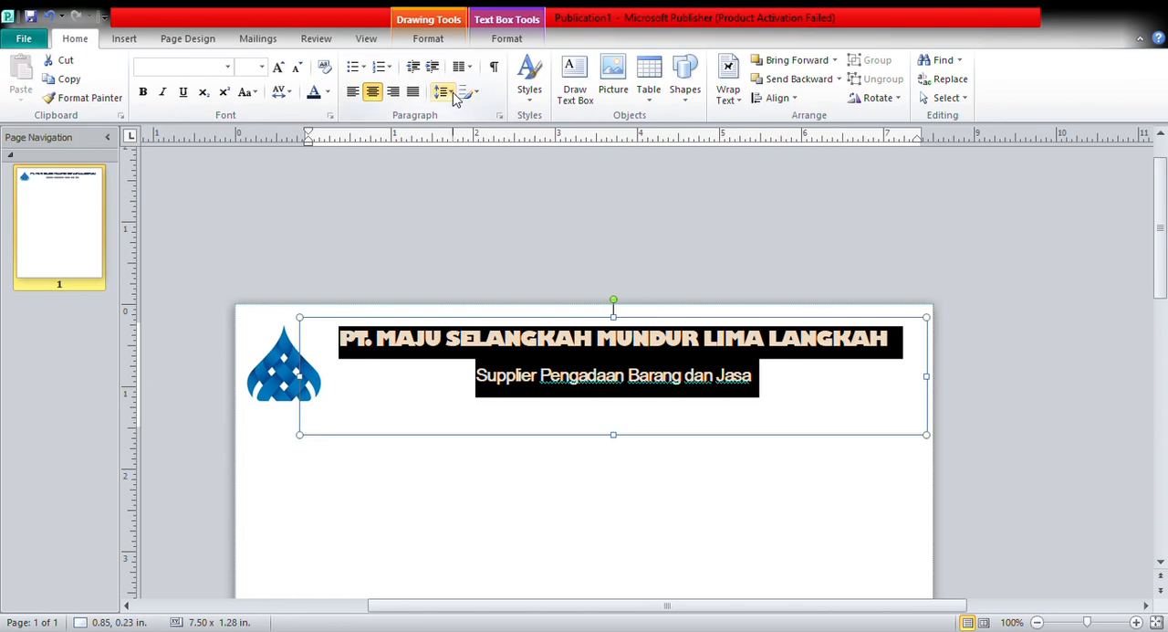
{"action": "left_click", "coordinate": [451, 94]}
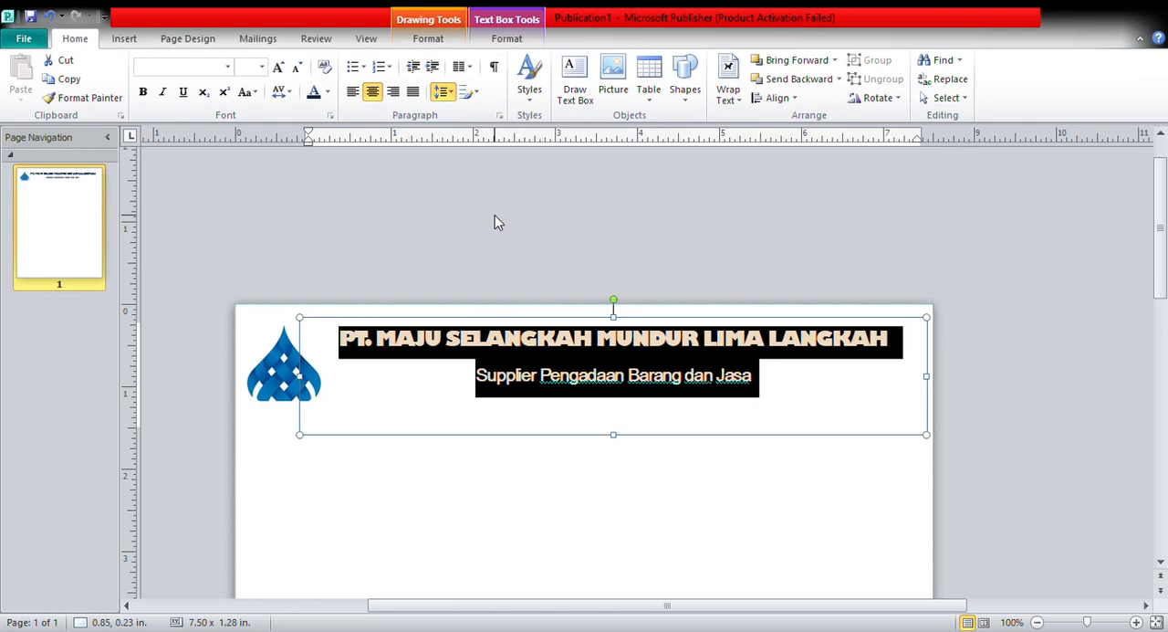
{"action": "left_click", "coordinate": [499, 257]}
{"action": "key", "text": "ctrl+1"}
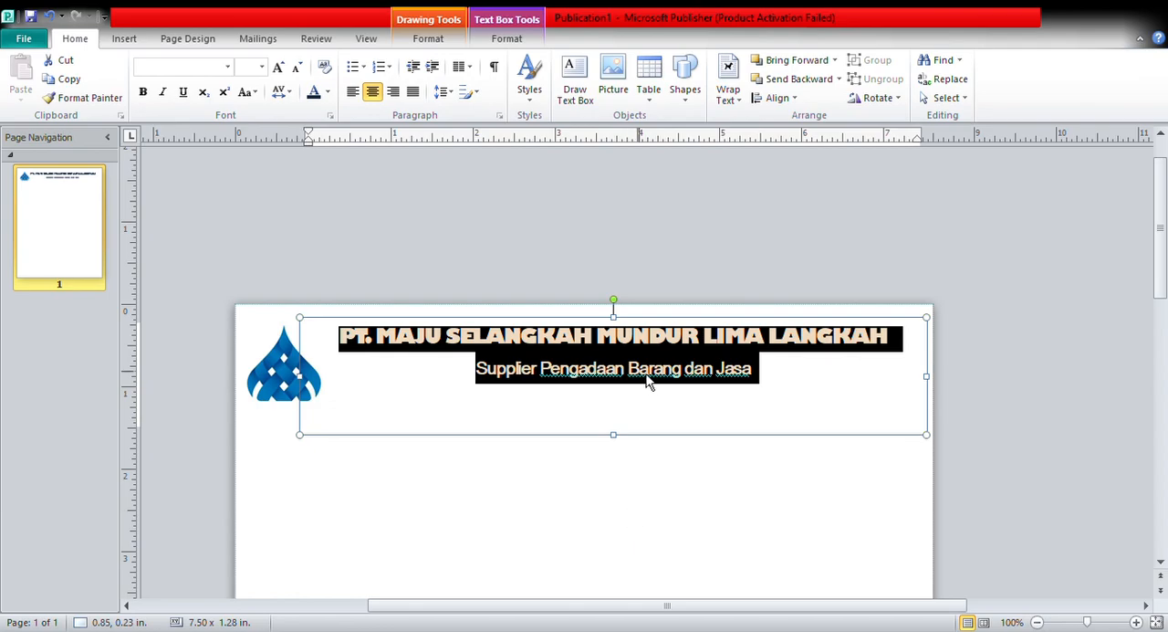
Add a third line below the tagline with the company's street and city address.
{"action": "left_click", "coordinate": [657, 404]}
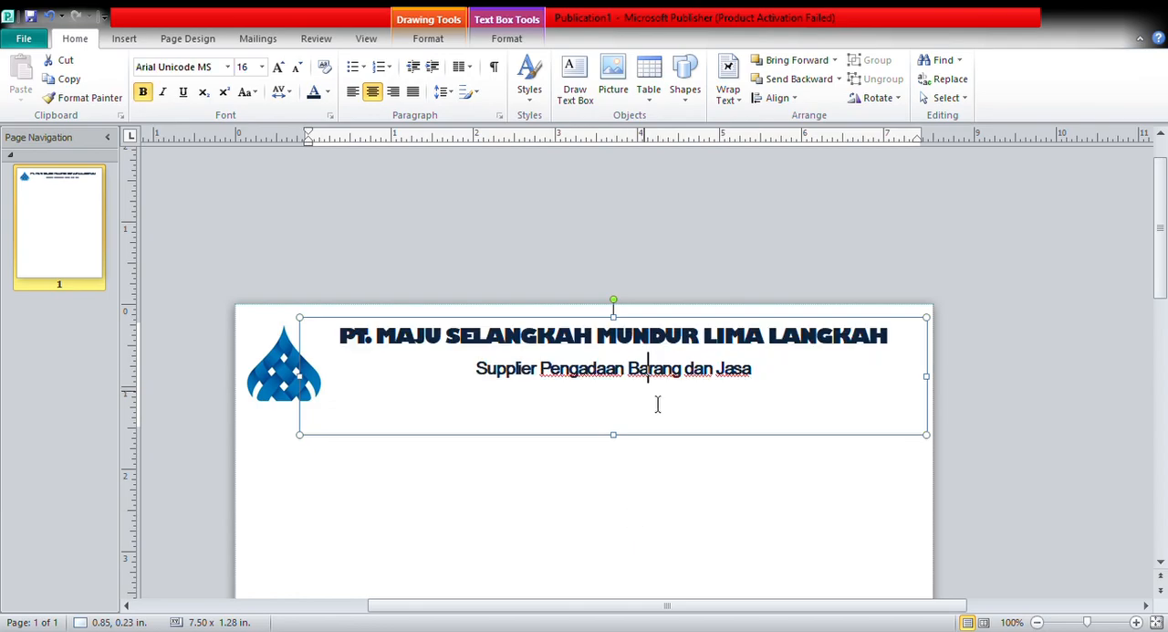
{"action": "left_click", "coordinate": [774, 380]}
{"action": "key", "text": "Return"}
{"action": "type", "text": "Jalan Raya"}
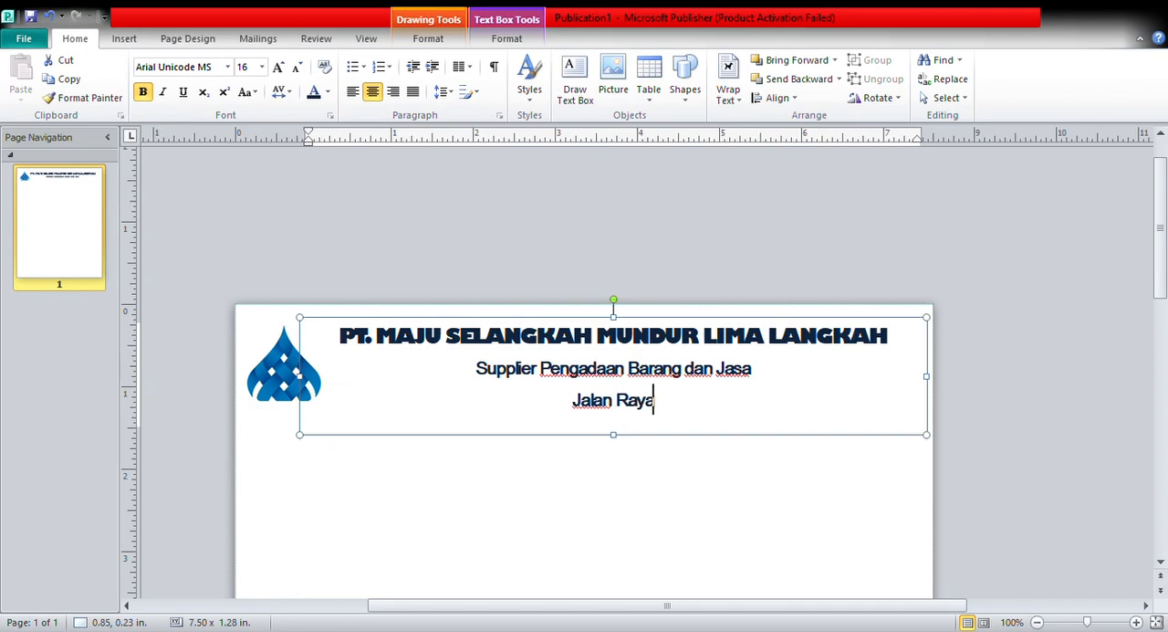
{"action": "type", "text": " T"}
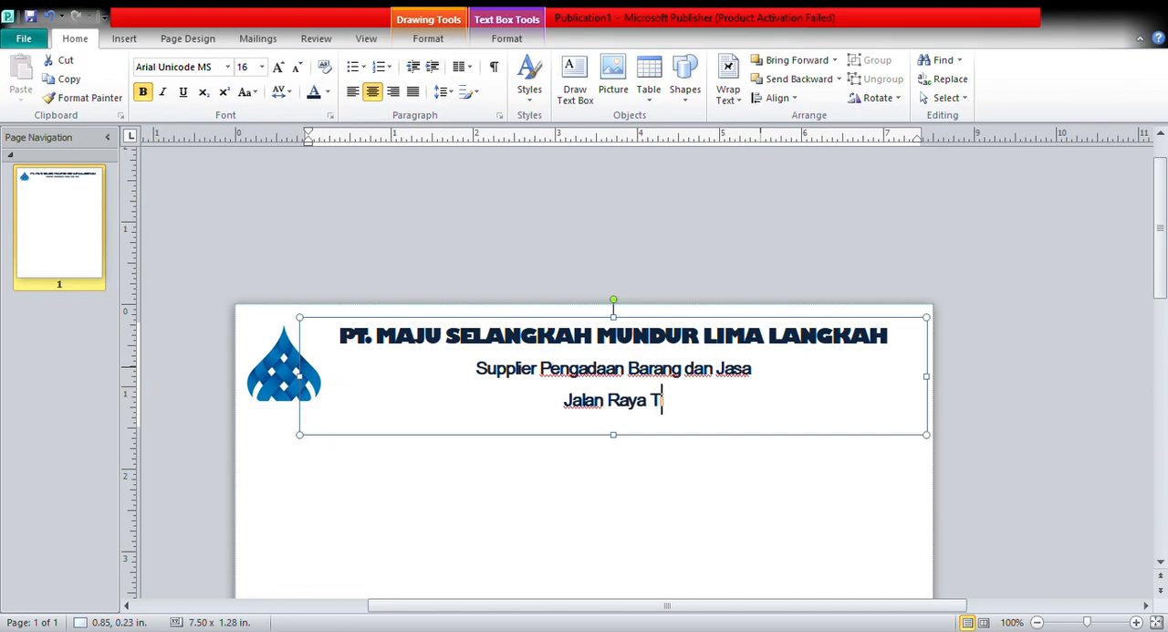
{"action": "type", "text": "imur,"}
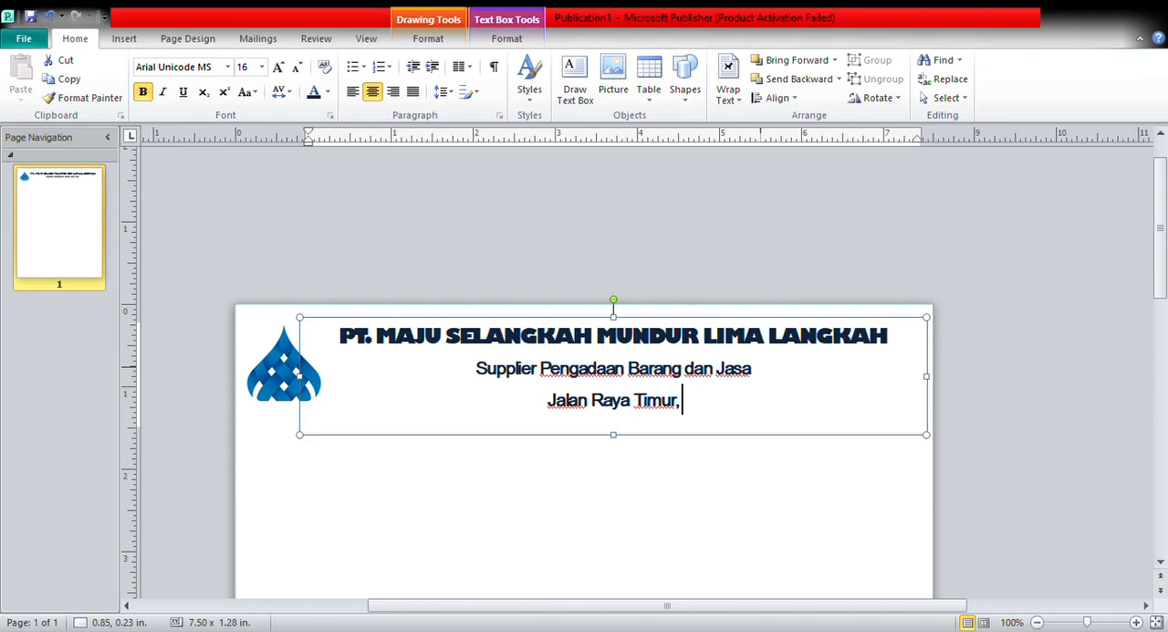
{"action": "type", "text": "Ko"}
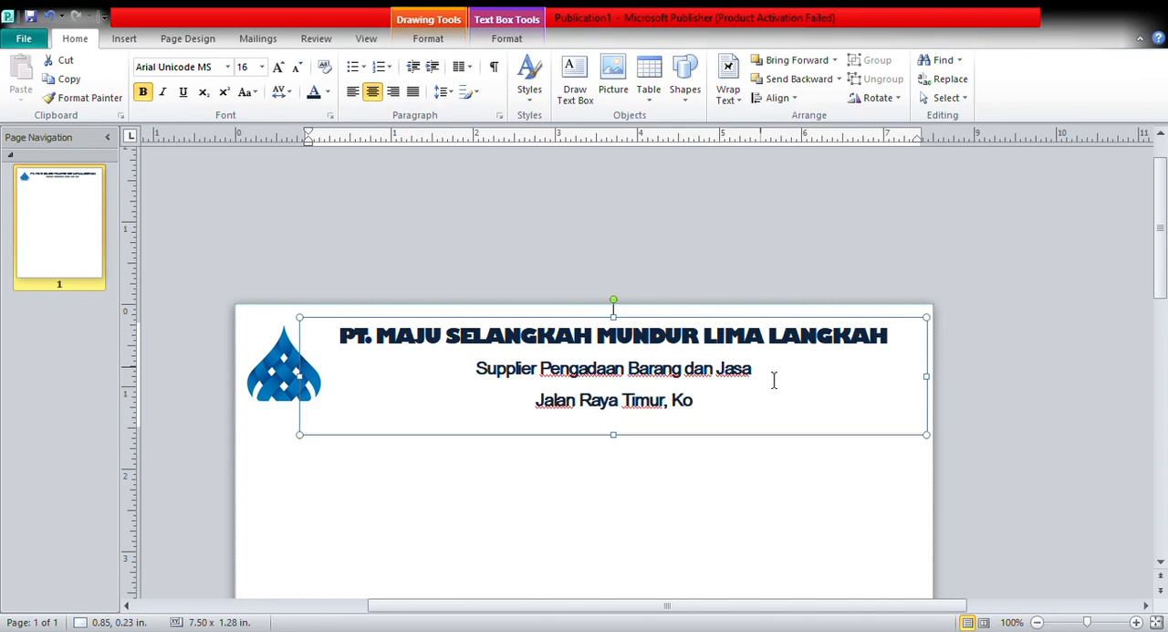
{"action": "type", "text": "tamadya"}
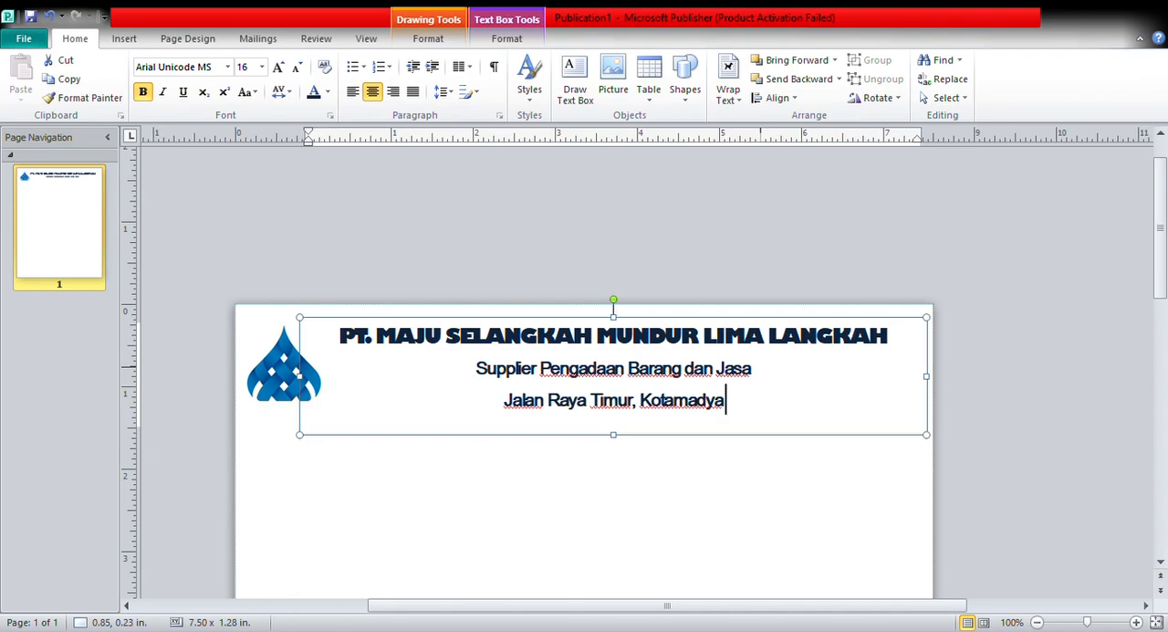
{"action": "type", "text": " J"}
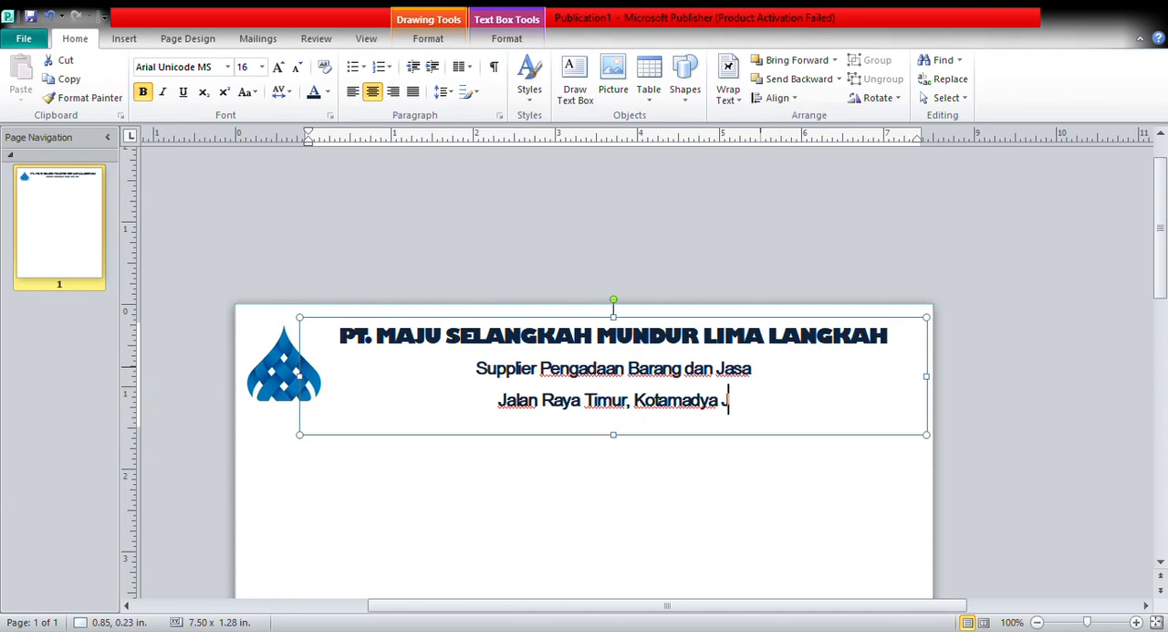
{"action": "type", "text": "akar"}
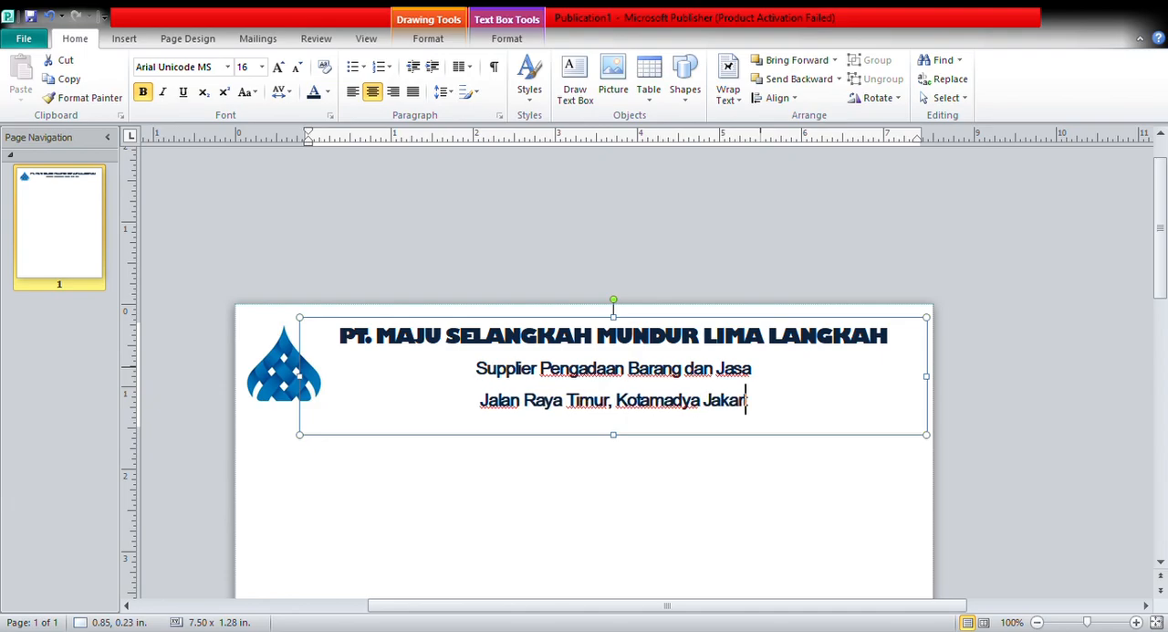
{"action": "type", "text": "ta Selatan"}
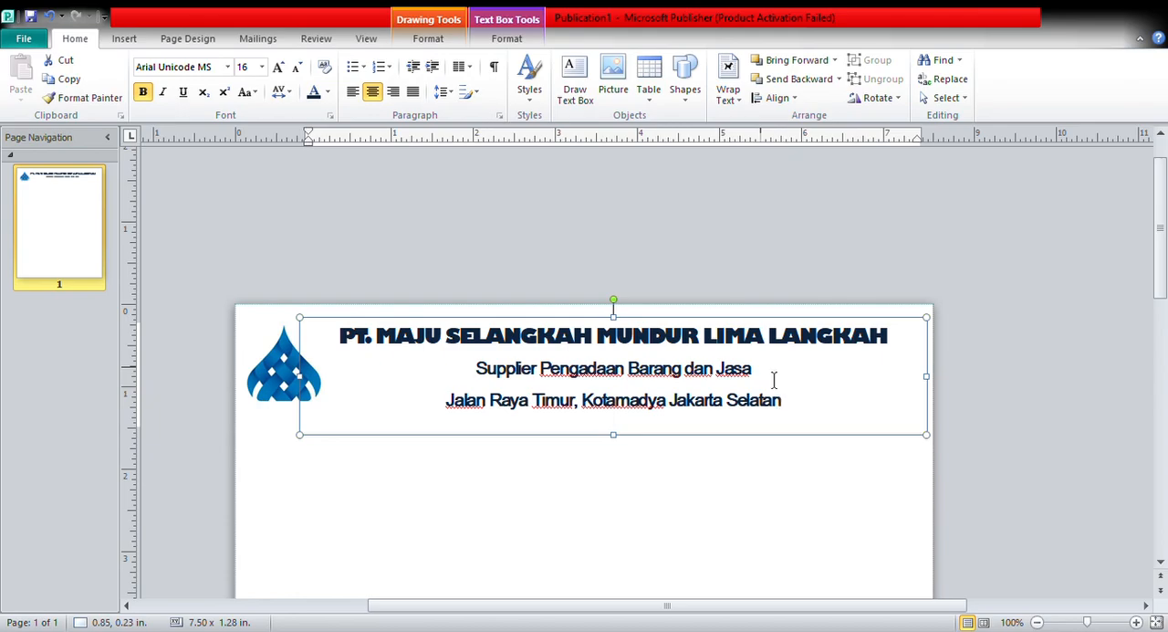
{"action": "left_click", "coordinate": [926, 409]}
{"action": "left_click", "coordinate": [694, 468]}
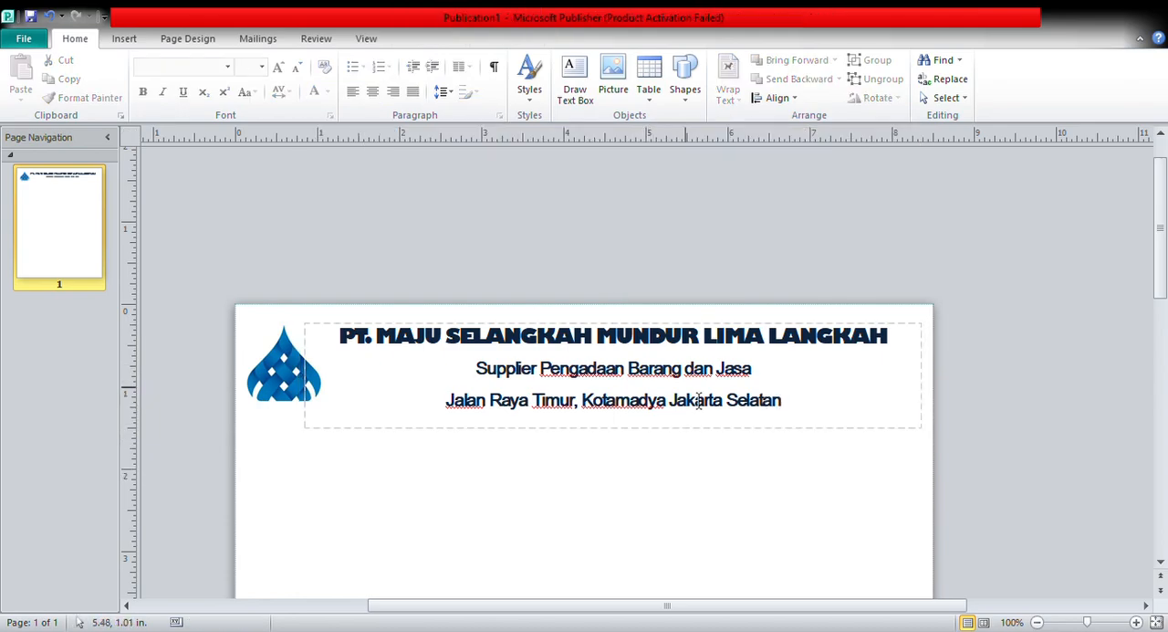
Insert the building number, followed by a comma, between the street name and the city in the address line.
{"action": "left_click", "coordinate": [598, 418]}
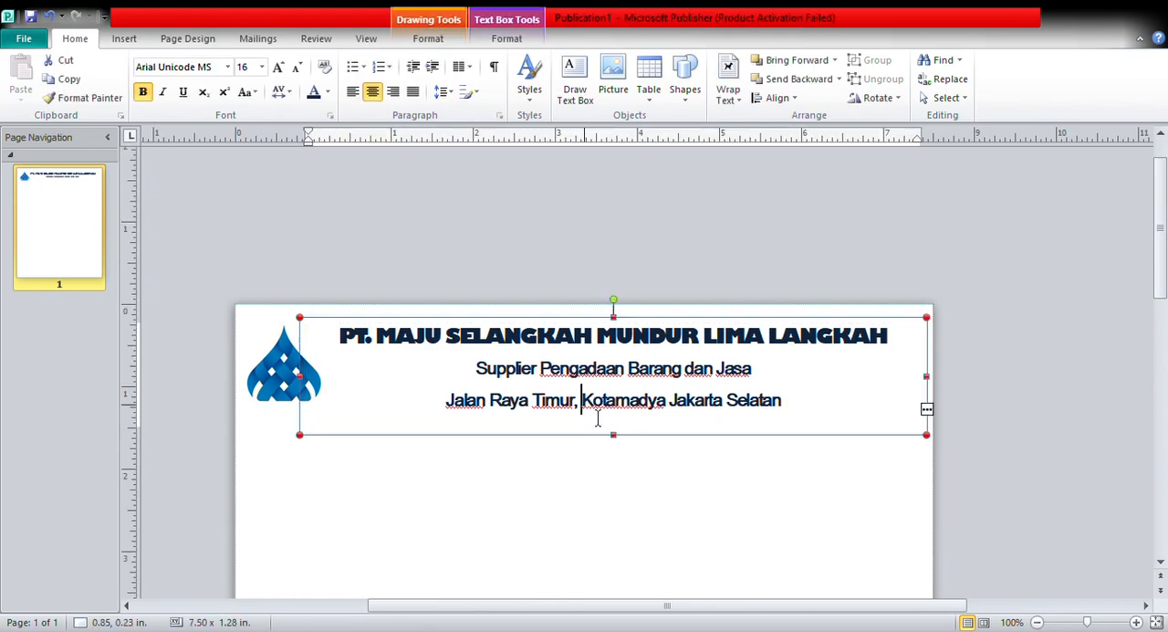
{"action": "type", "text": "No"}
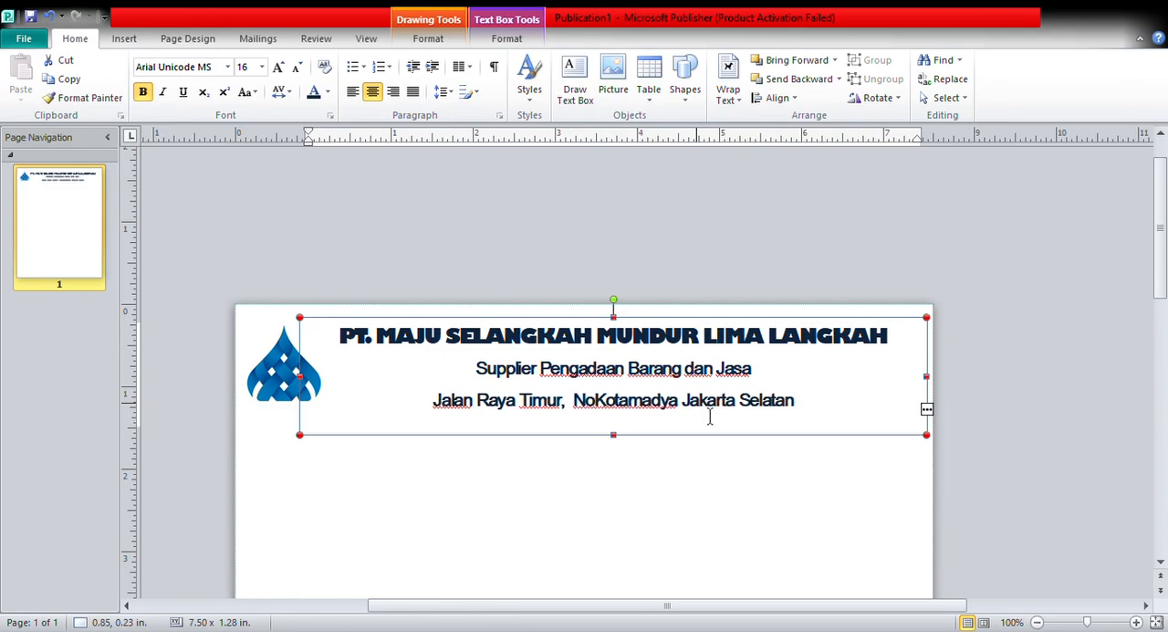
{"action": "type", "text": ". 007"}
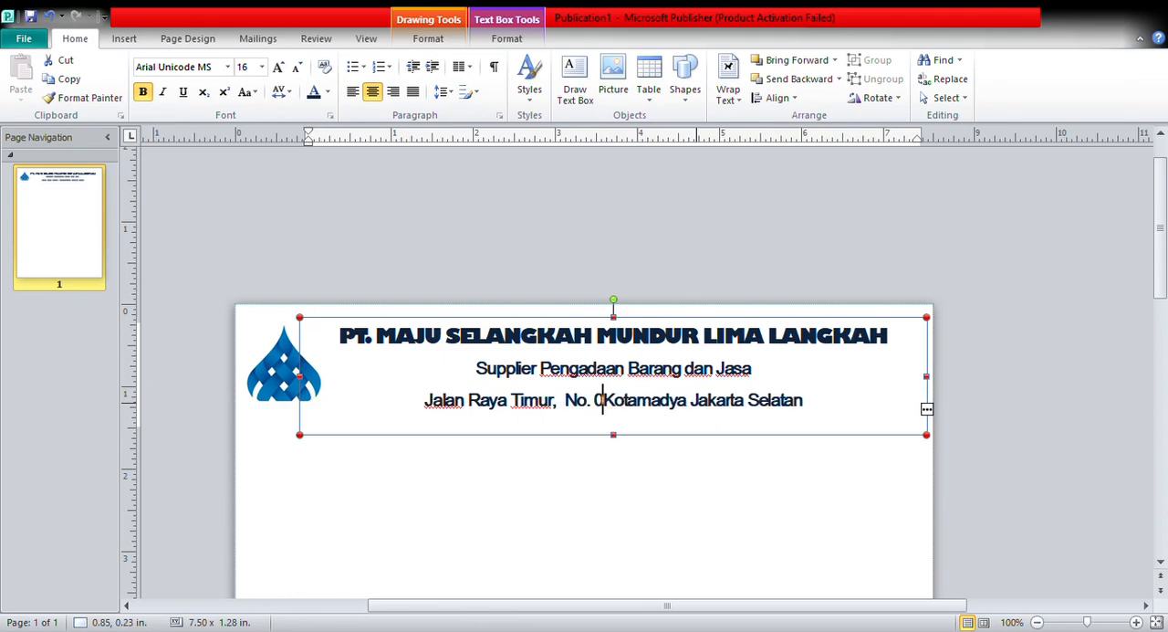
{"action": "type", "text": ","}
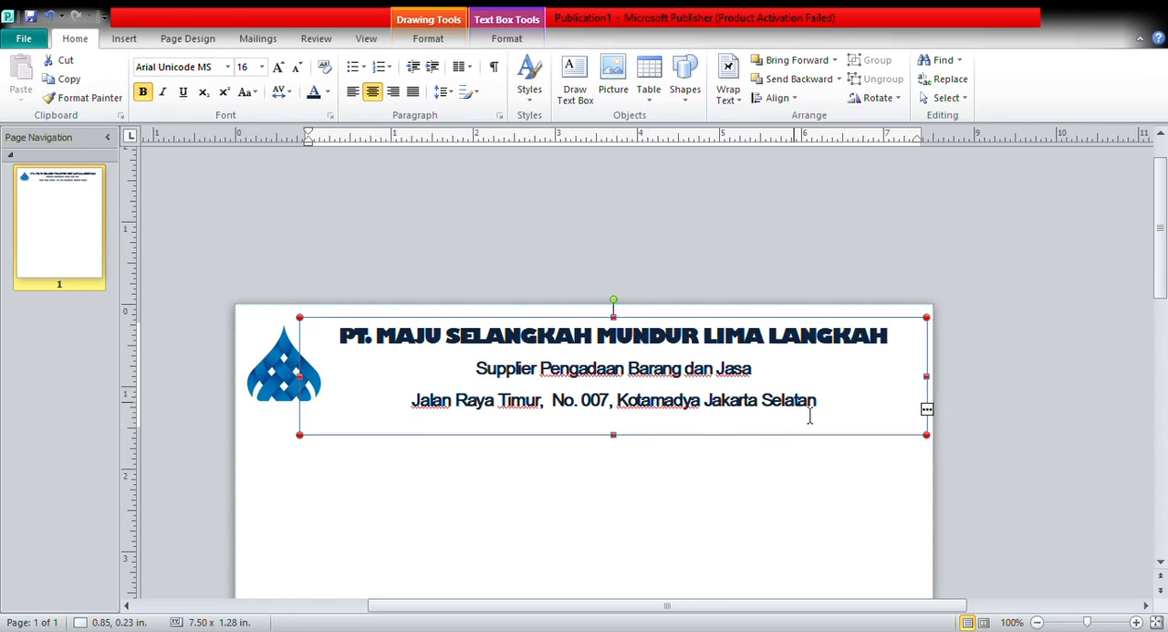
Insert the label "Telp." and the company's phone number before the city, separated from it by a single hyphen.
{"action": "left_click", "coordinate": [617, 400]}
{"action": "type", "text": "Telp."}
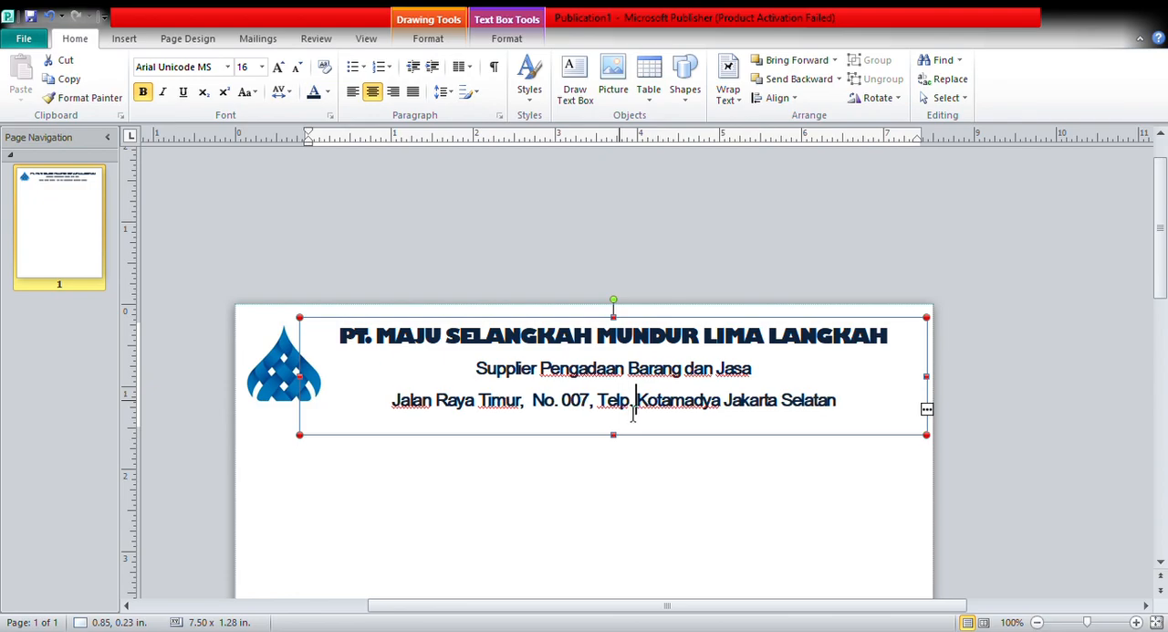
{"action": "type", "text": " 021-"}
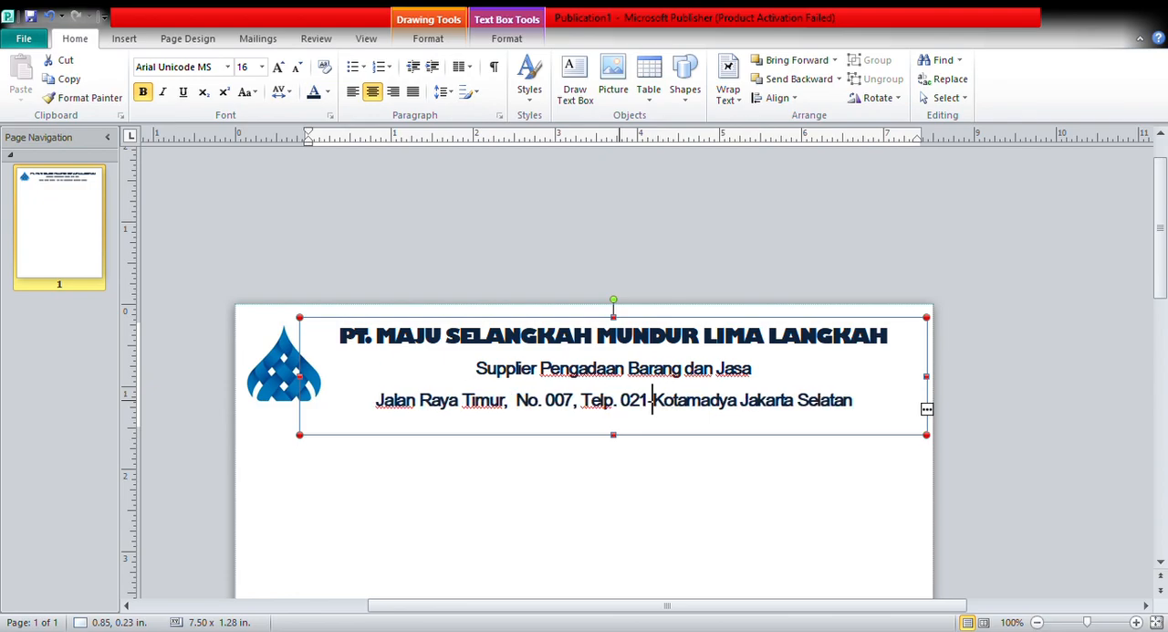
{"action": "type", "text": "123456"}
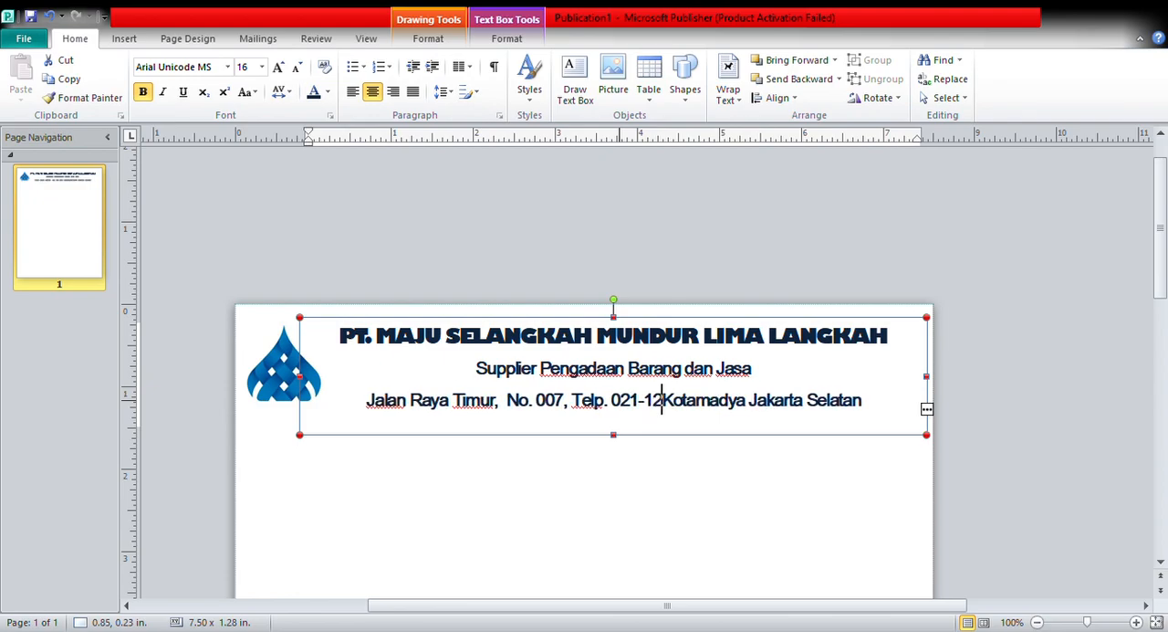
{"action": "type", "text": "78"}
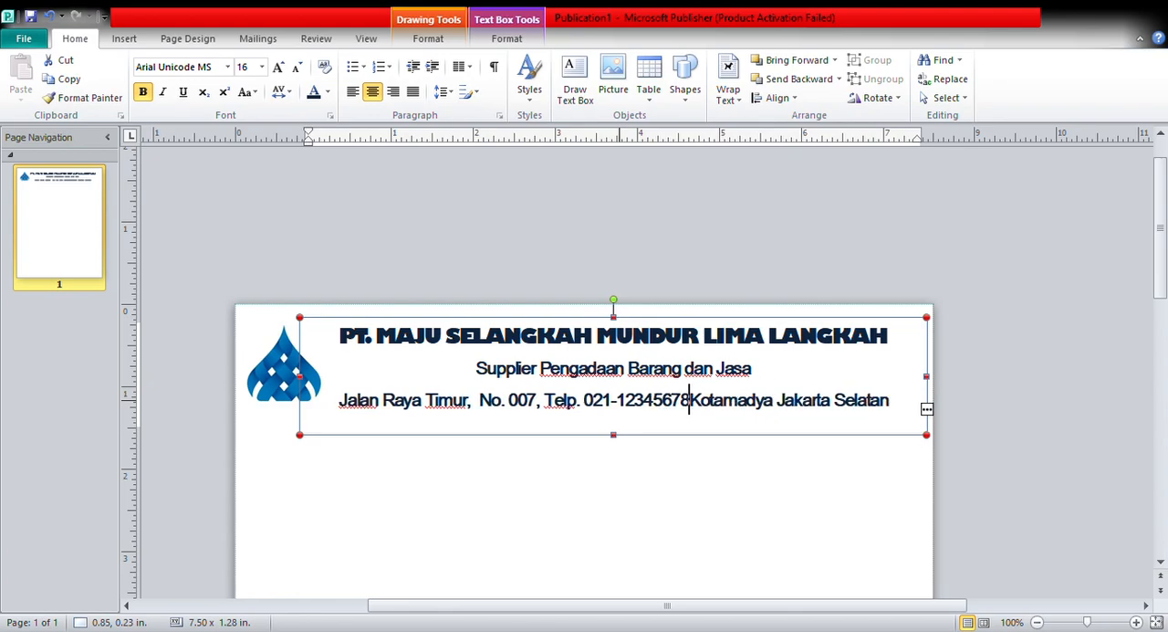
{"action": "type", "text": " -"}
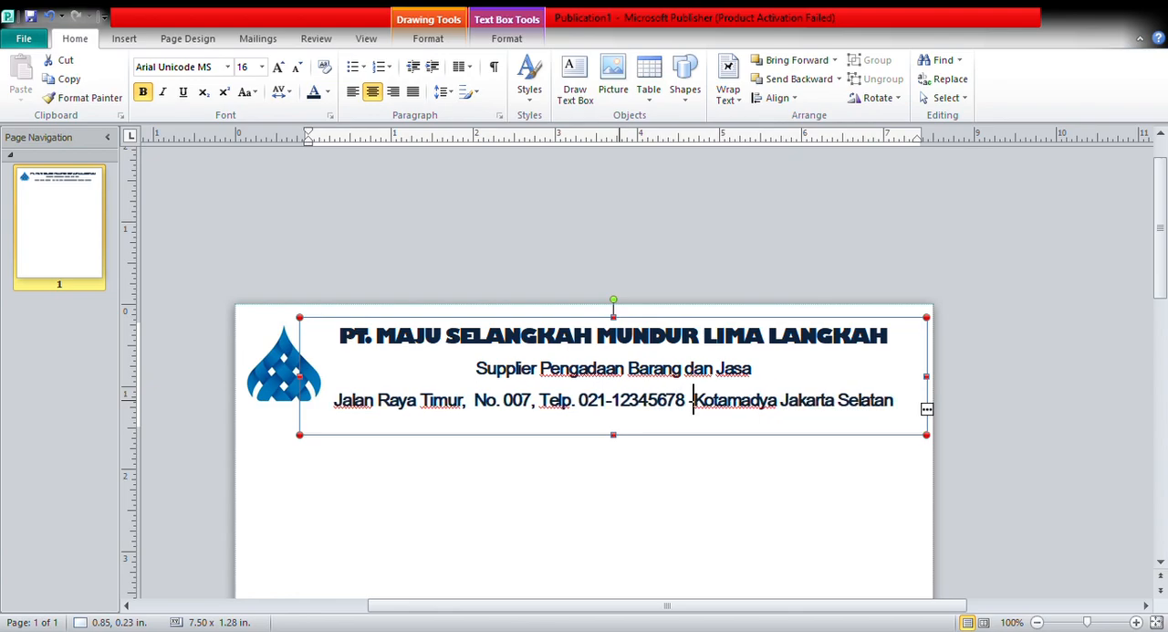
{"action": "type", "text": "-"}
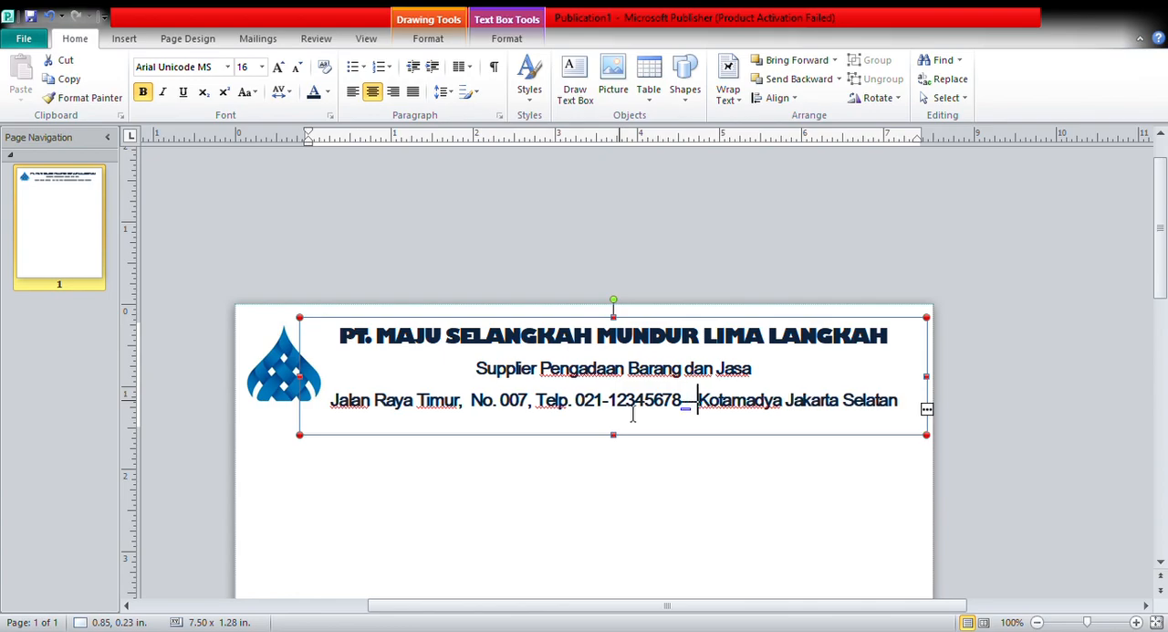
{"action": "key", "text": "ctrl+z"}
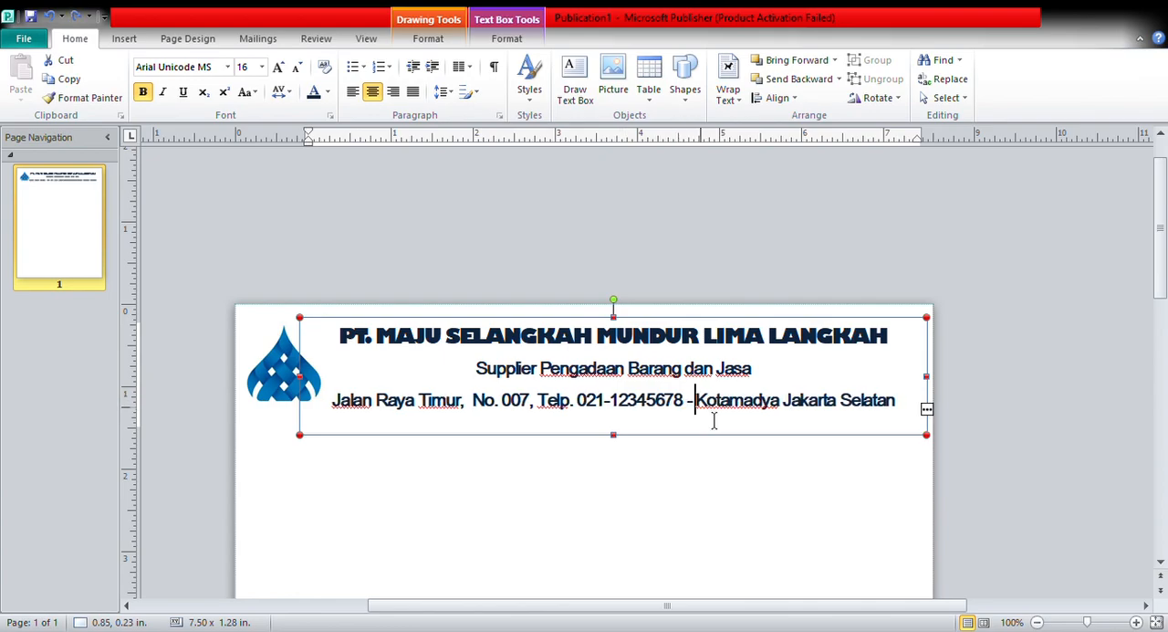
{"action": "left_click", "coordinate": [739, 485]}
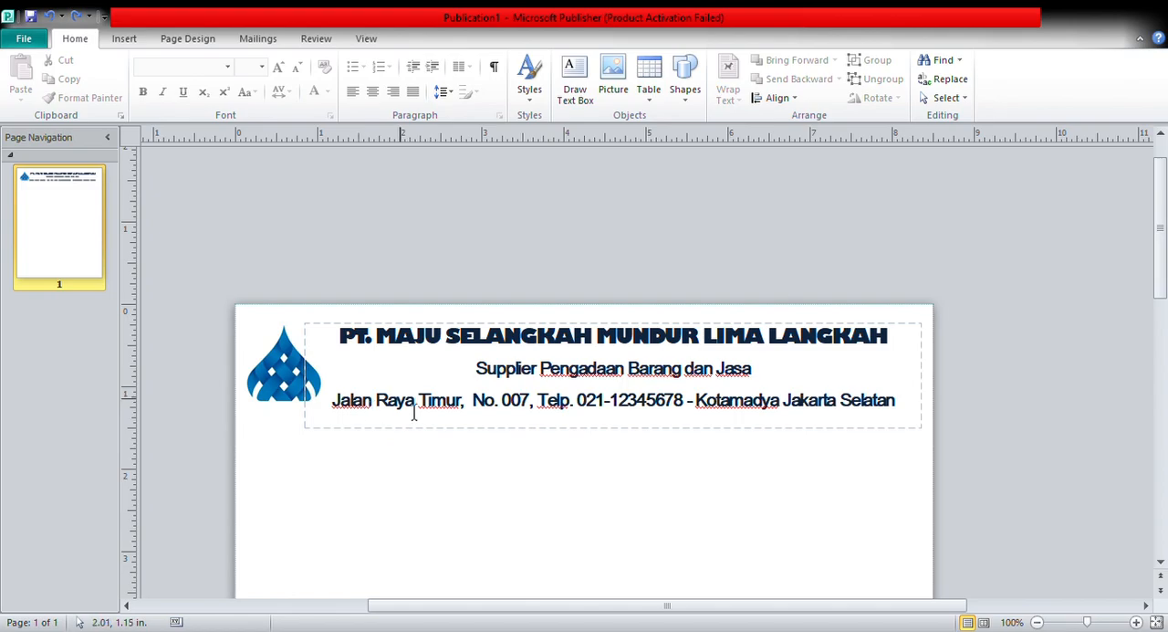
Apply the same line spacing to the company name, tagline and address lines together.
{"action": "left_click", "coordinate": [358, 341]}
{"action": "left_click_drag", "start_coordinate": [357, 342], "coordinate": [905, 418]}
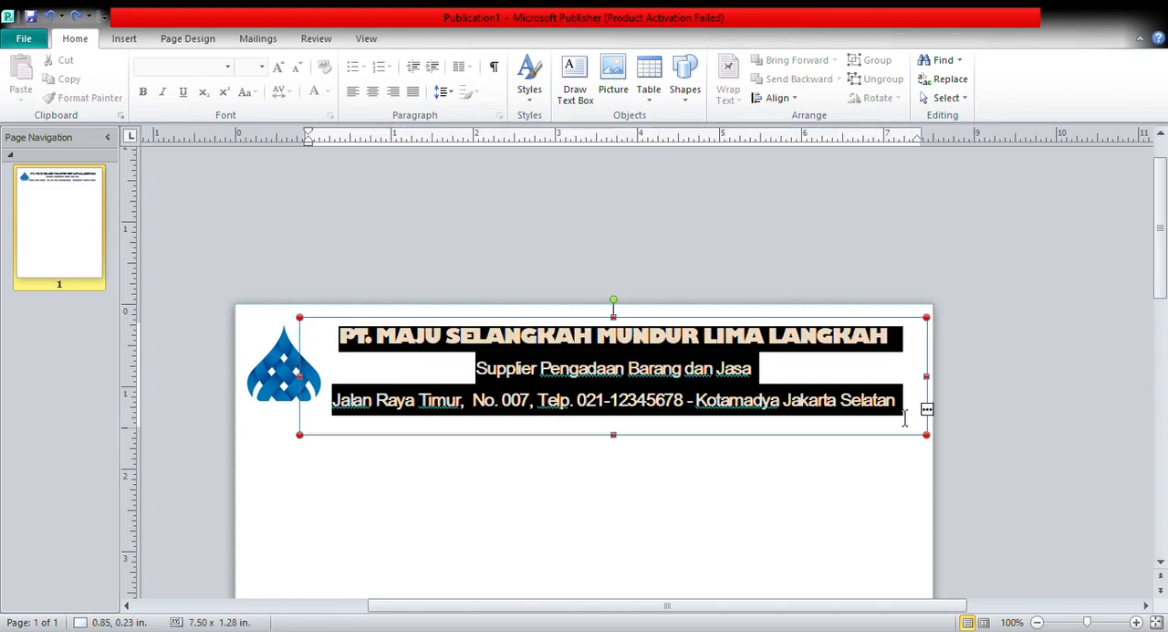
{"action": "left_click", "coordinate": [450, 93]}
{"action": "left_click", "coordinate": [460, 113]}
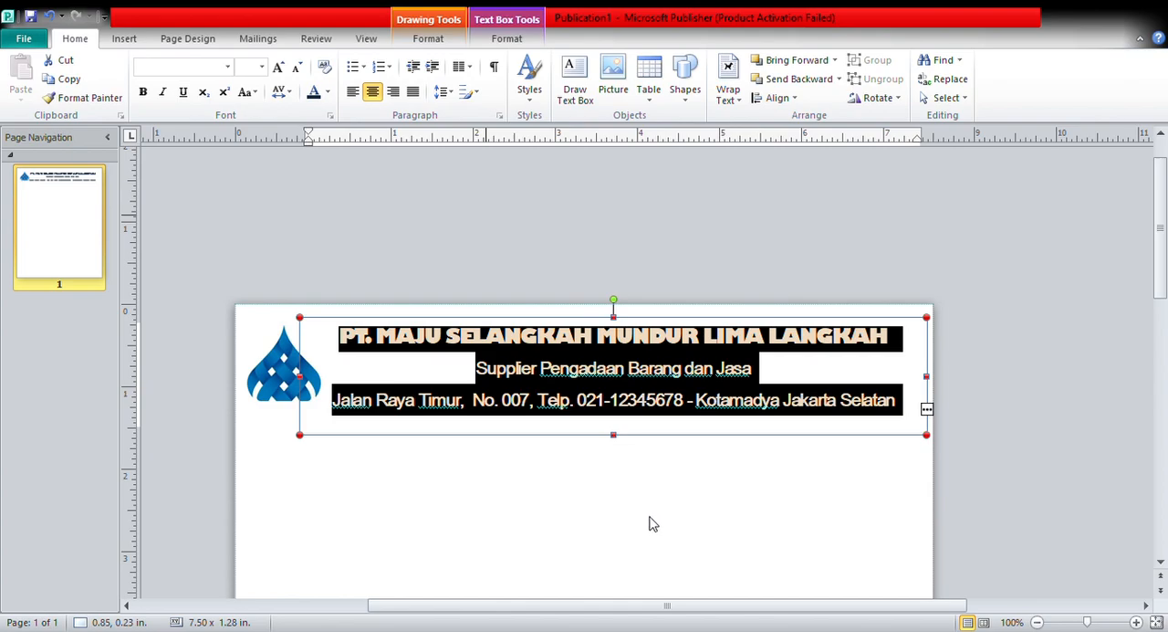
{"action": "left_click", "coordinate": [855, 274]}
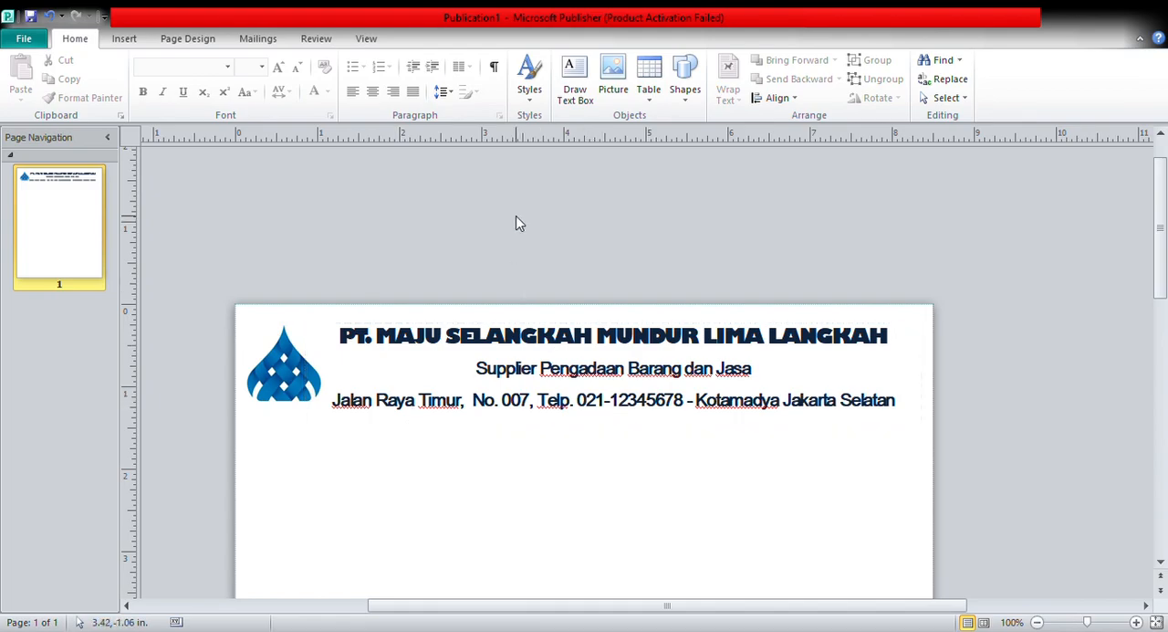
Draw a horizontal line about 6.82 in wide below the address and give it a thick dark blue outline.
{"action": "left_click", "coordinate": [686, 77]}
{"action": "mouse_move", "coordinate": [345, 437]}
{"action": "left_mouse_down"}
{"action": "mouse_move", "coordinate": [378, 425]}
{"action": "mouse_move", "coordinate": [493, 441]}
{"action": "mouse_move", "coordinate": [740, 433]}
{"action": "mouse_move", "coordinate": [866, 412]}
{"action": "mouse_move", "coordinate": [905, 438]}
{"action": "left_mouse_up"}
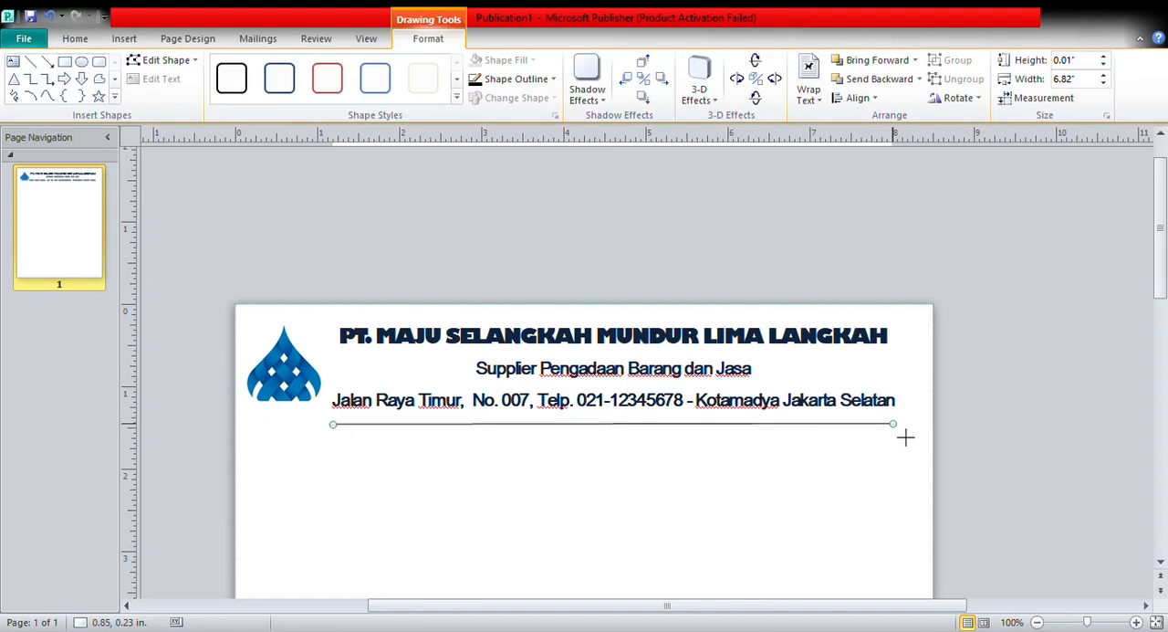
{"action": "left_click", "coordinate": [553, 79]}
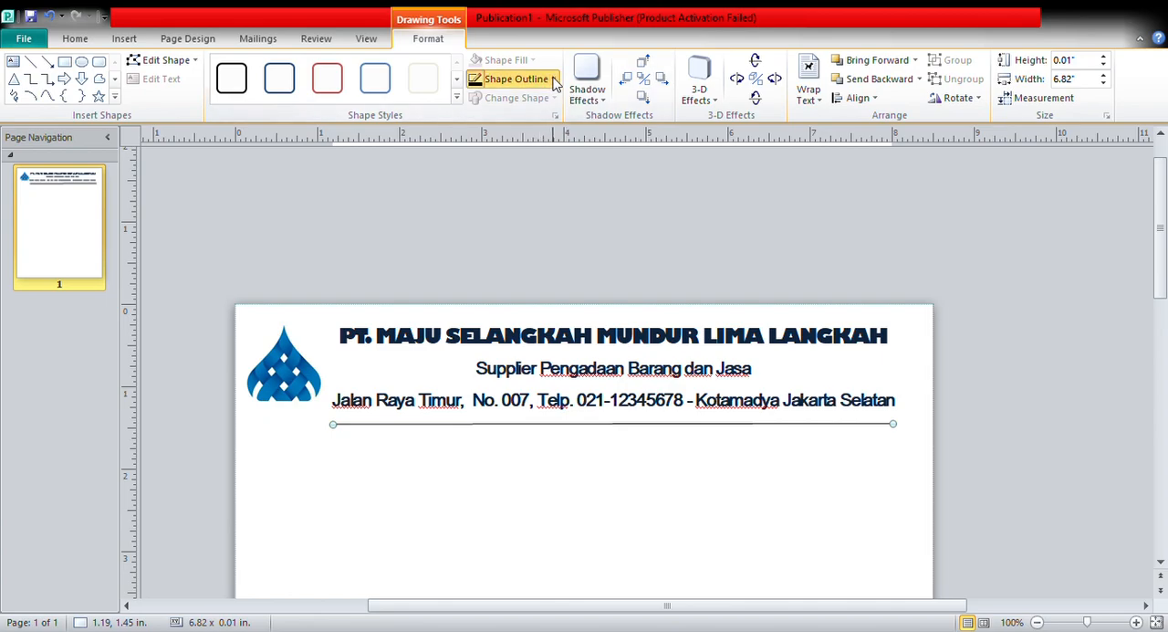
{"action": "left_click", "coordinate": [545, 177]}
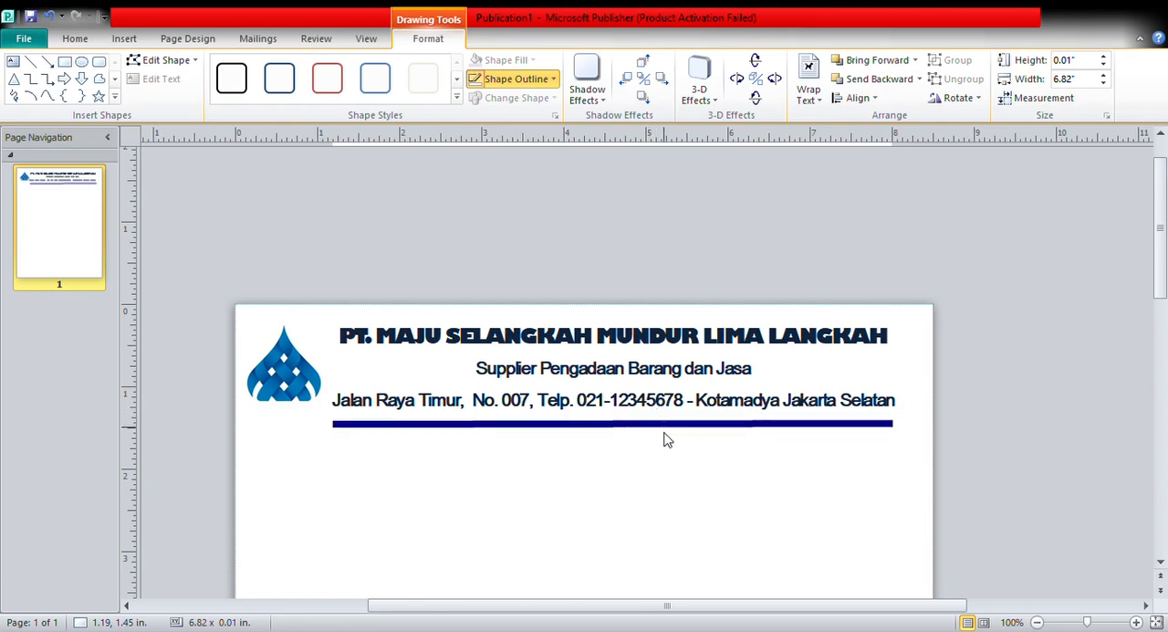
{"action": "left_click", "coordinate": [666, 422]}
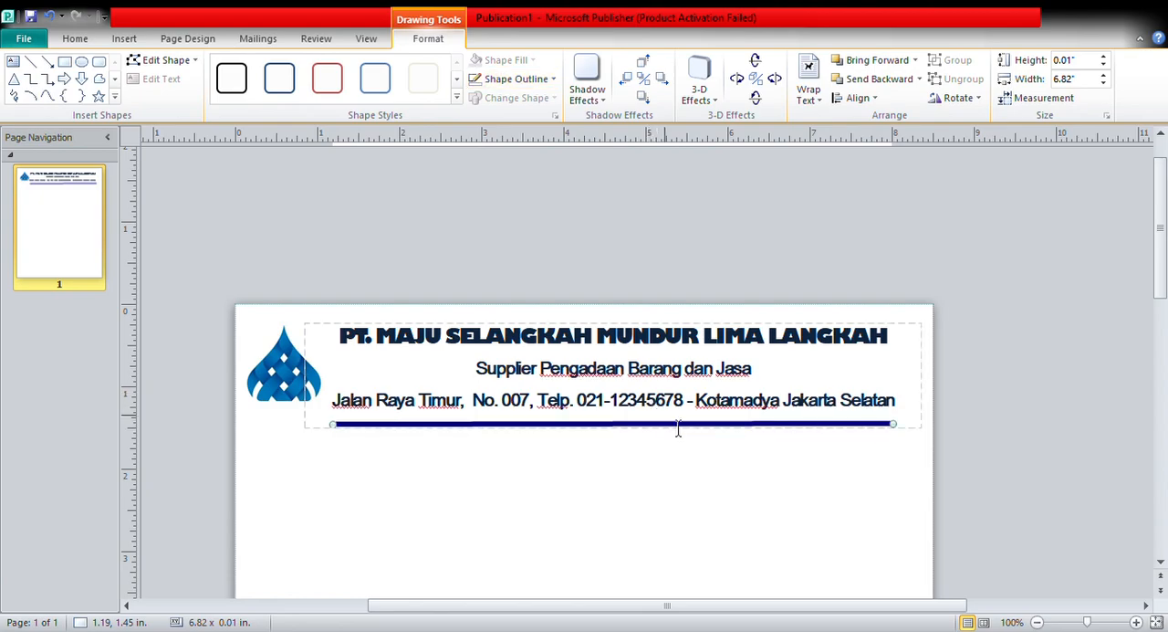
{"action": "left_click", "coordinate": [959, 372]}
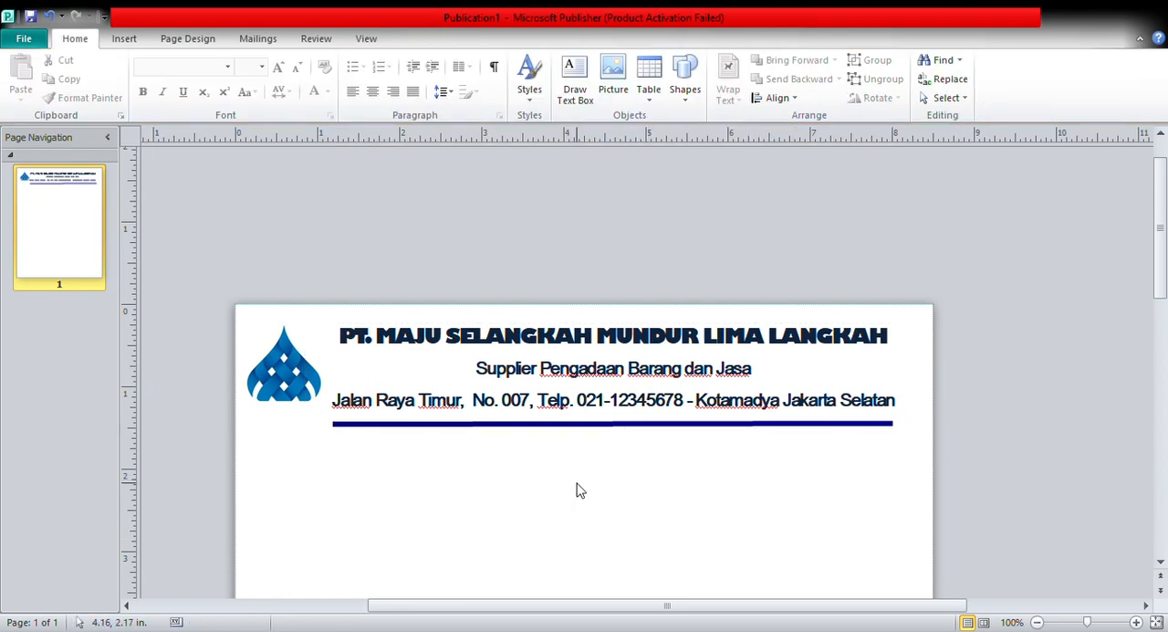
Select the logo picture beside the company name.
{"action": "left_click", "coordinate": [283, 400]}
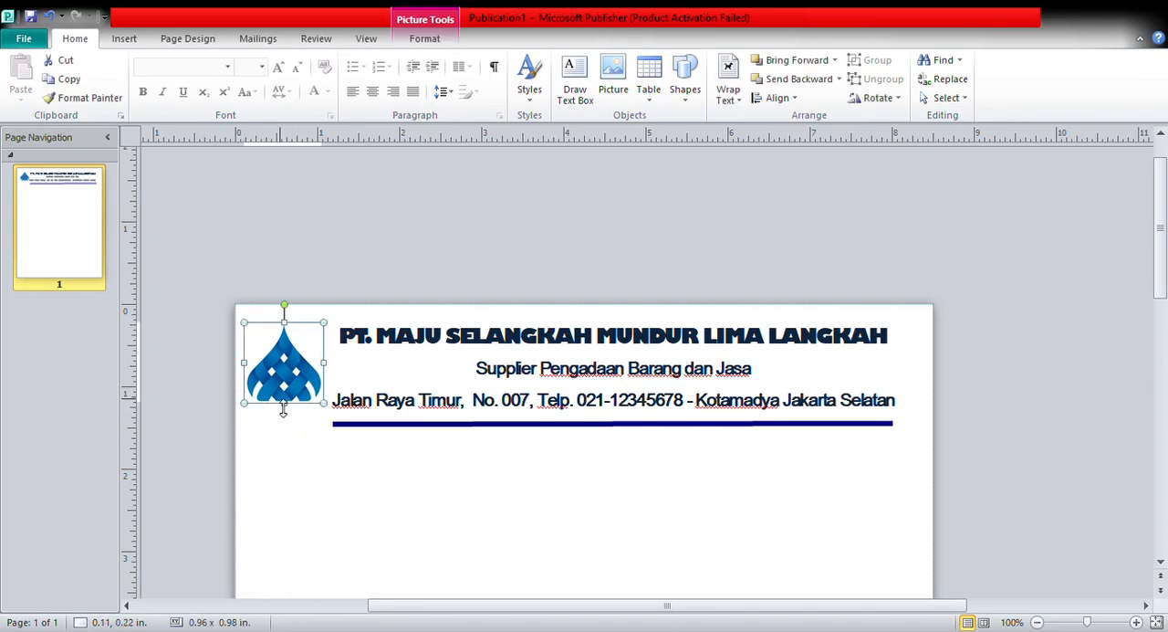